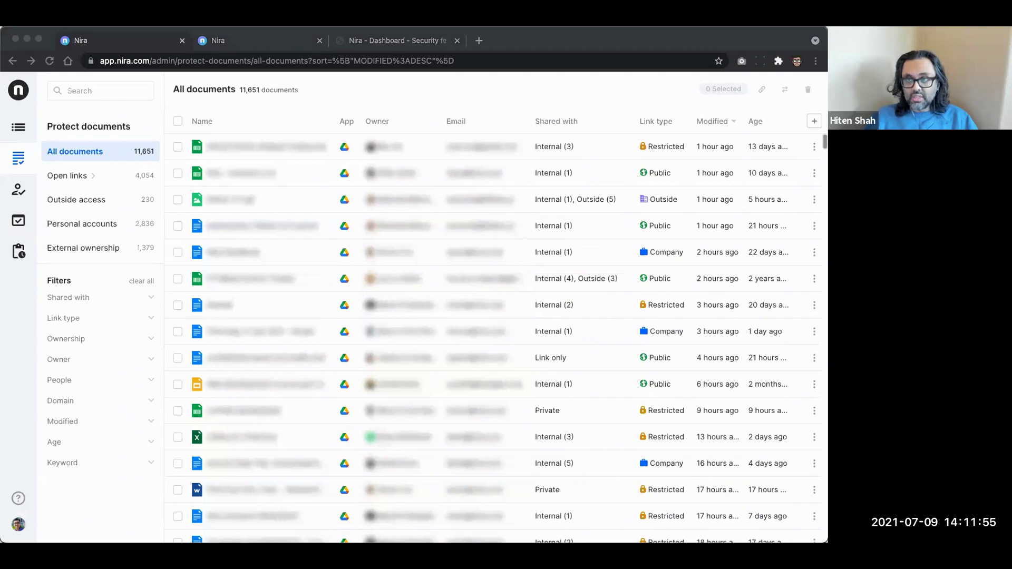
- Look through the list of all documents, examining their owners, sharing, link types and modification dates
left_click(606, 42)
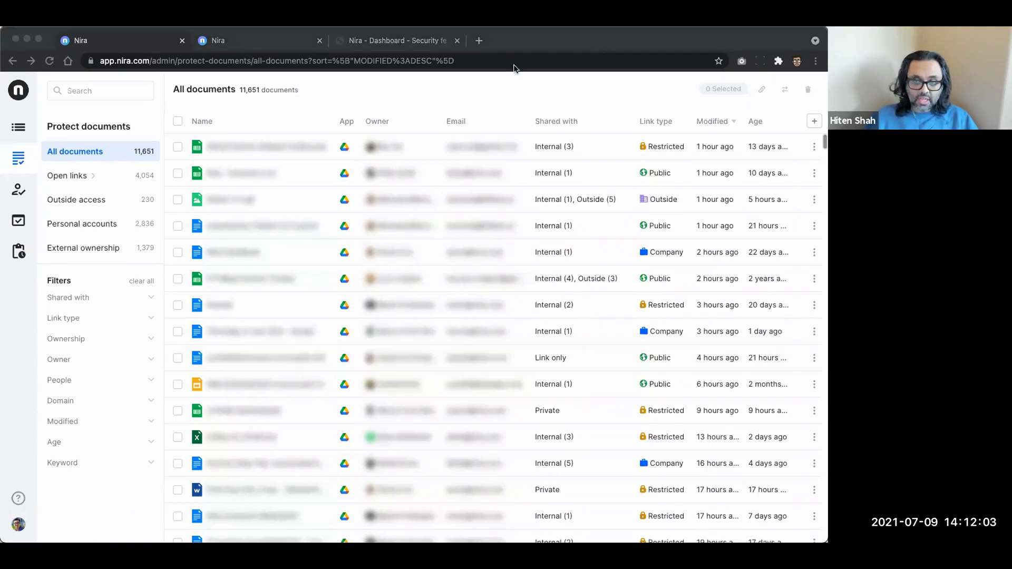
scroll(443, 294, "down", 10)
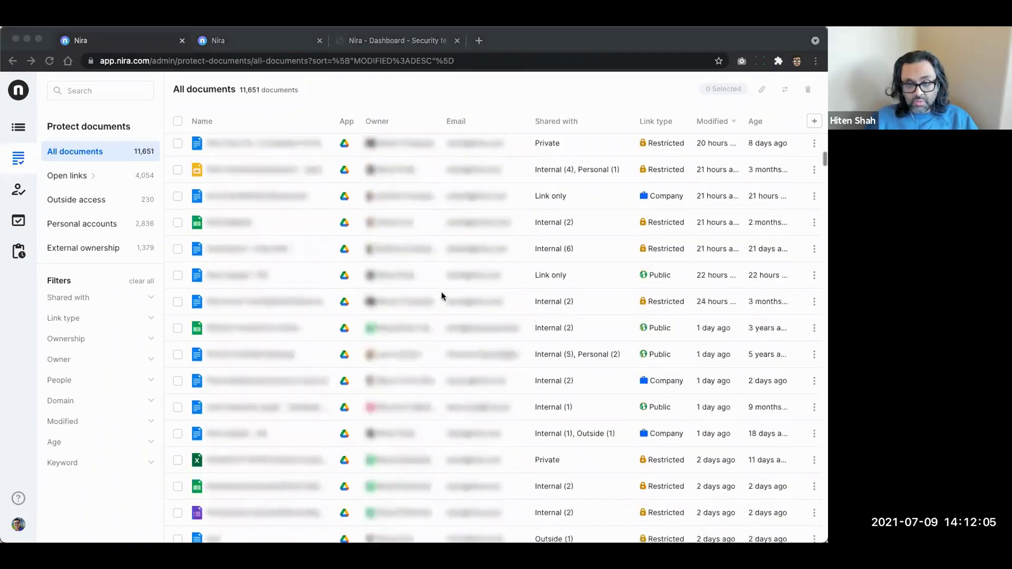
scroll(441, 295, "down", 10)
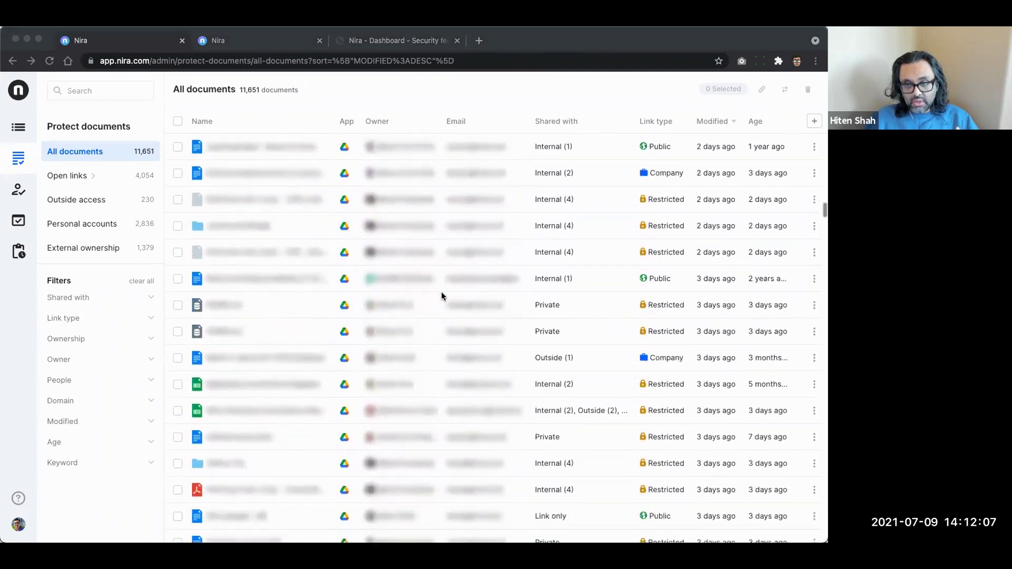
scroll(441, 295, "down", 15)
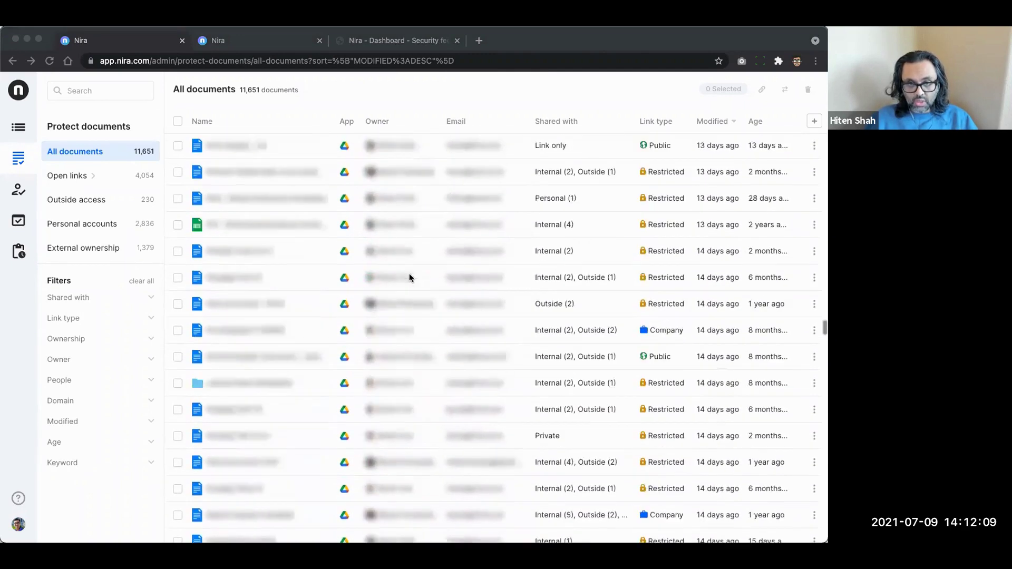
left_click(606, 44)
scroll(494, 343, "down", 10)
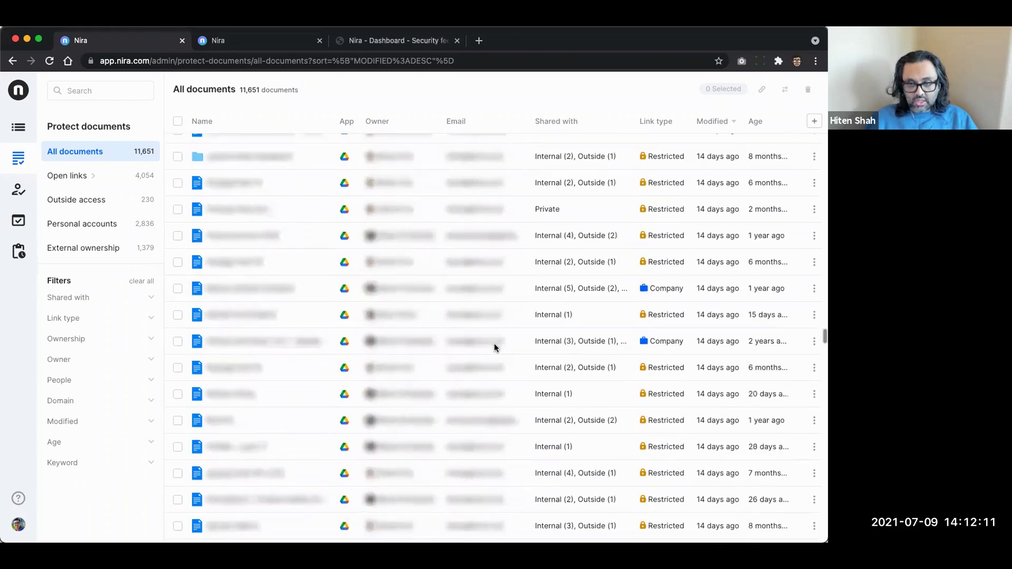
scroll(494, 343, "up", 15)
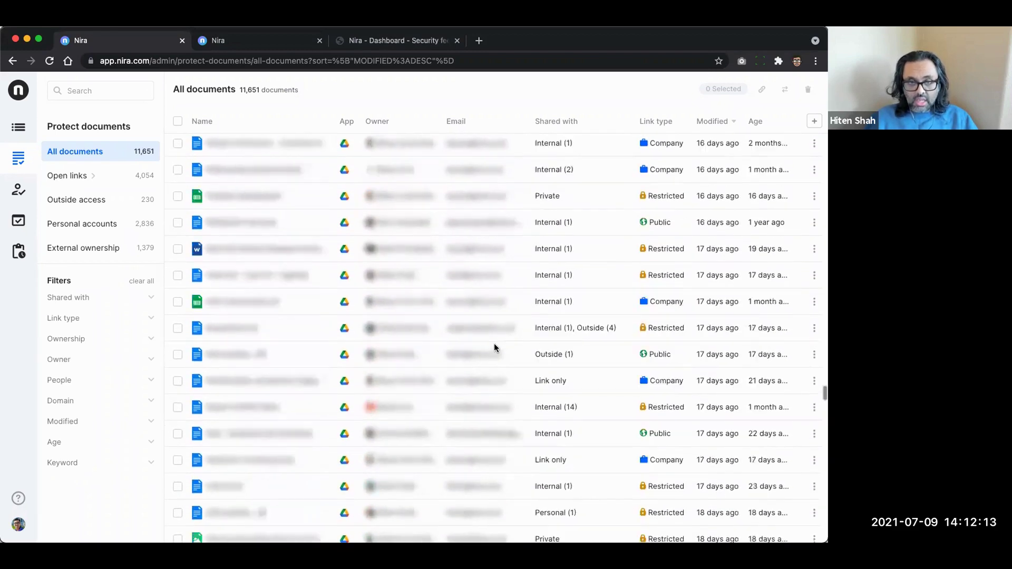
scroll(495, 343, "up", 10)
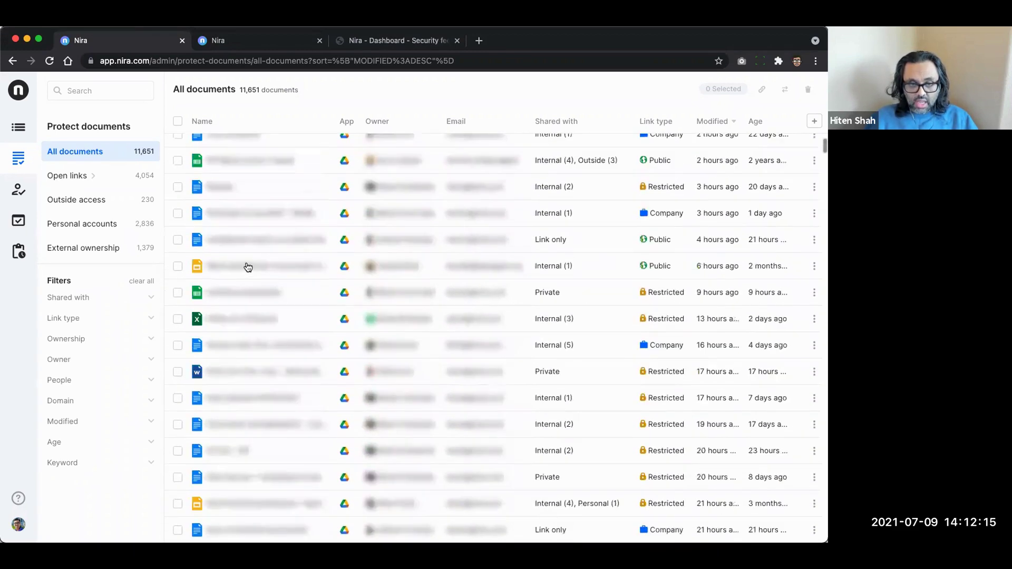
- Inspect the details of the public spreadsheet shared with Internal (4), Outside (3), review all people with access, and close them
left_click(245, 280)
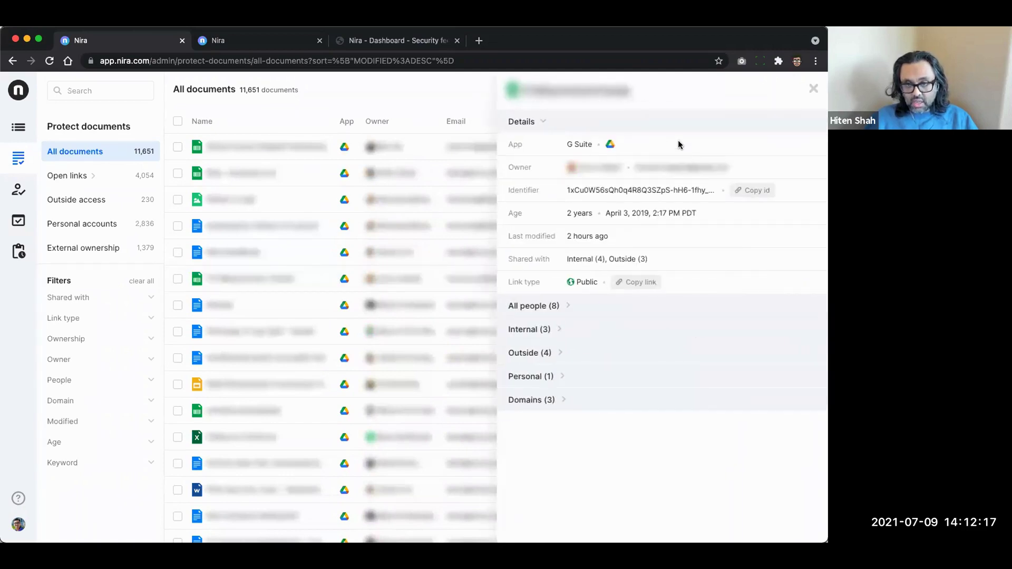
left_click(668, 310)
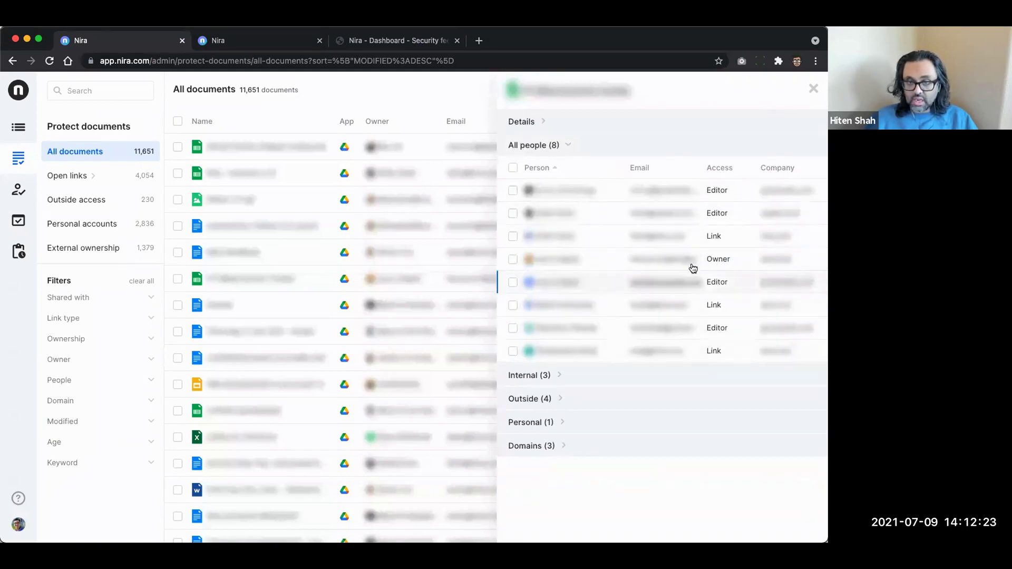
left_click(811, 90)
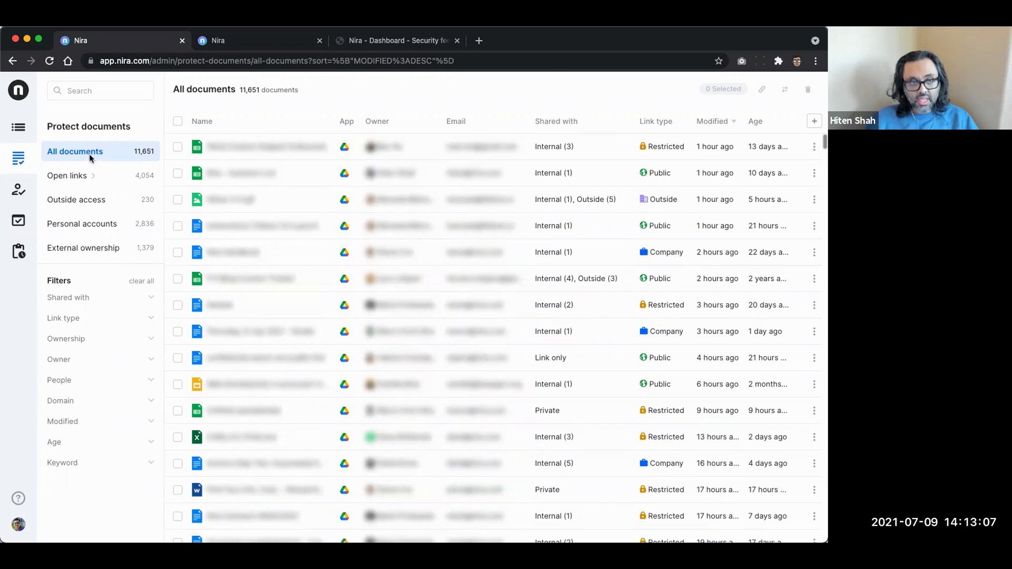
- View the public open-link documents and filter the documents to those modified over 1 year ago
left_click(89, 186)
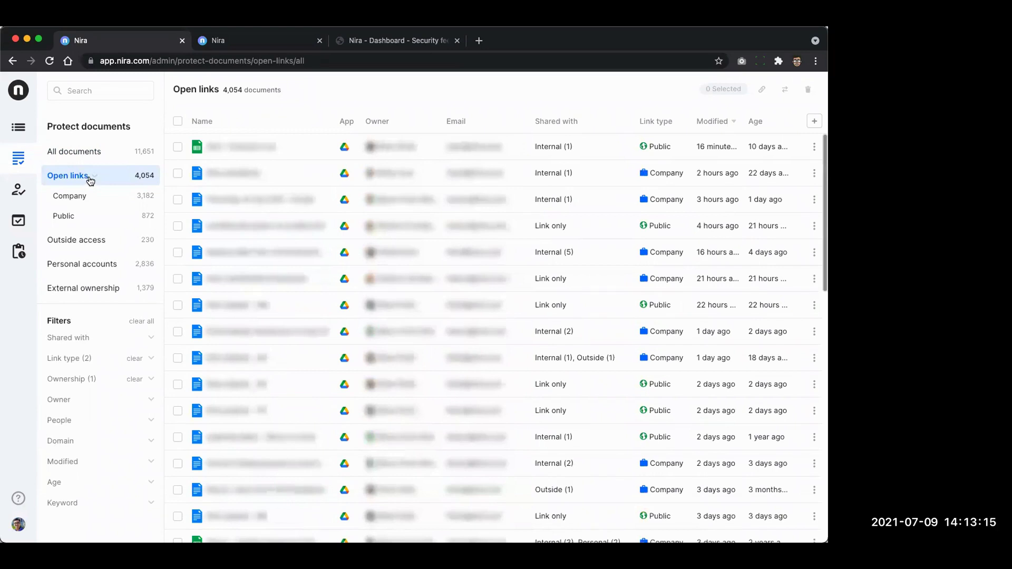
left_click(93, 220)
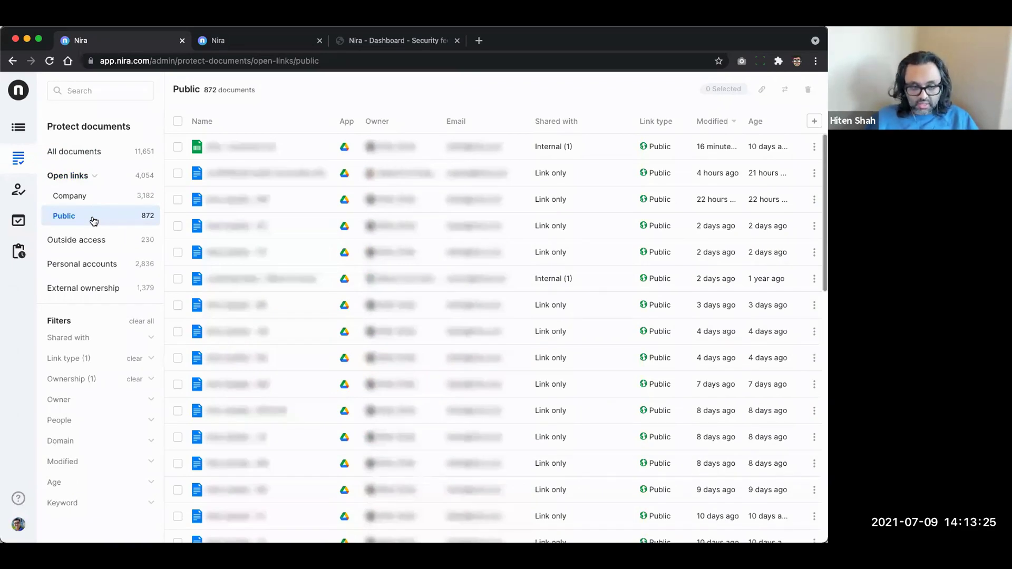
left_click(74, 462)
scroll(74, 465, "down", 2)
scroll(74, 465, "down", 1)
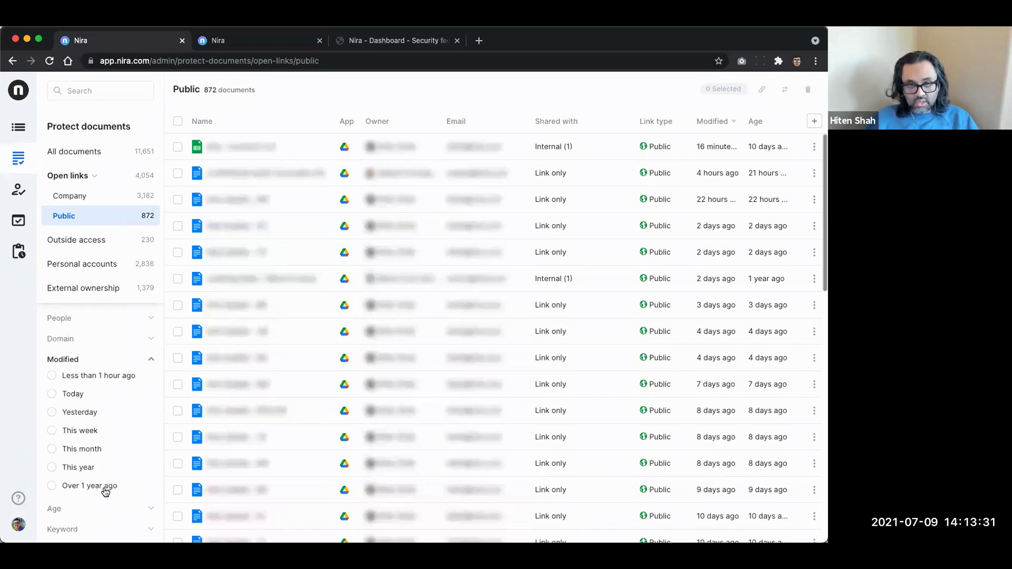
left_click(105, 490)
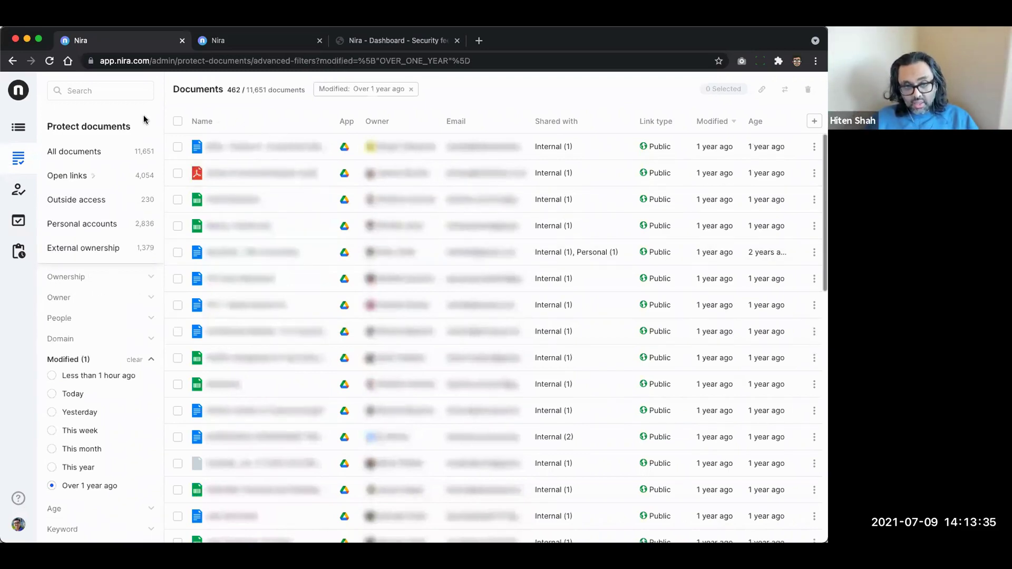
- Select all documents in the filtered list, choose Restricted as their new link type, cancel the change and clear the selection
left_click(176, 121)
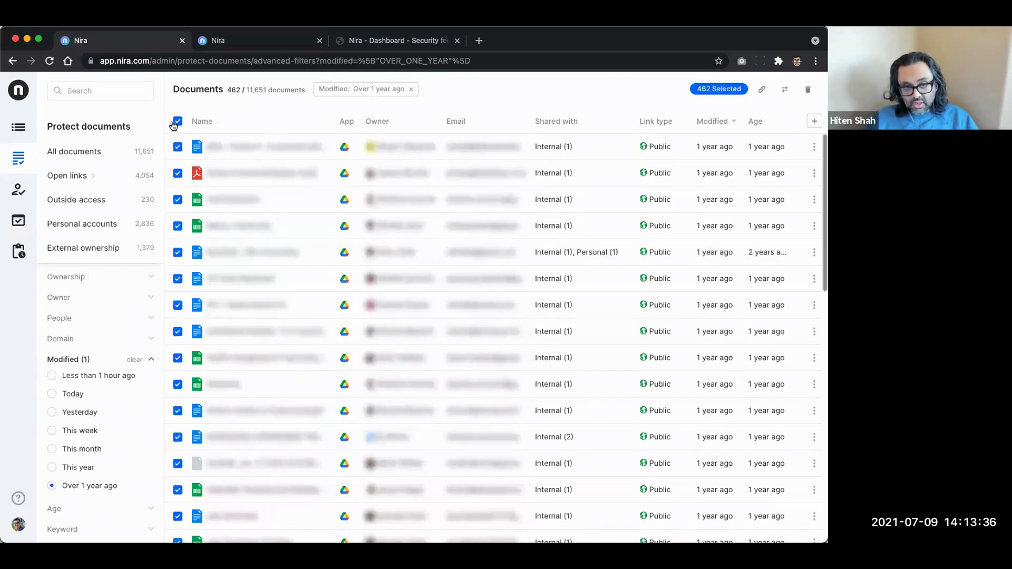
left_click(761, 91)
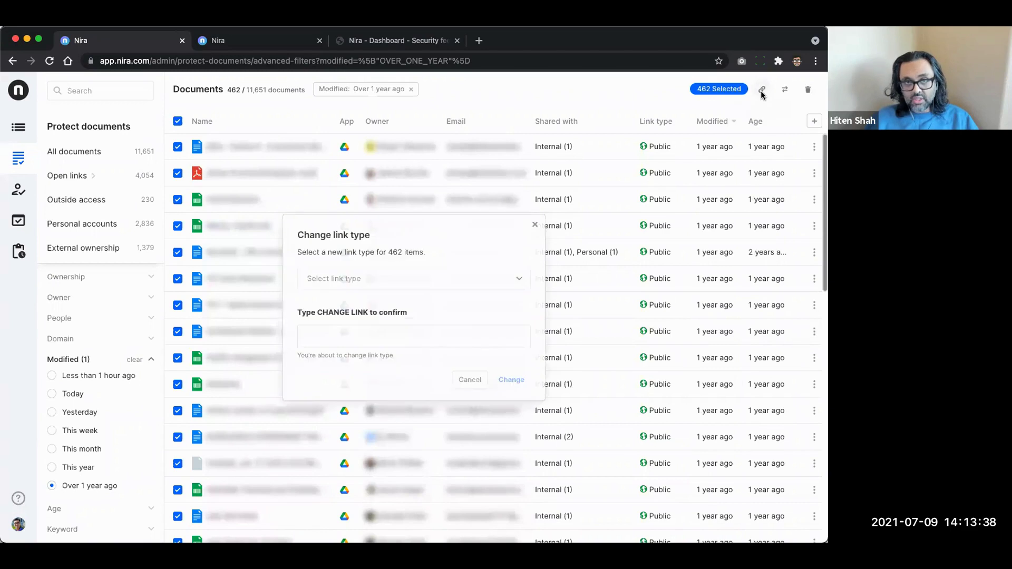
left_click(458, 277)
left_click(436, 289)
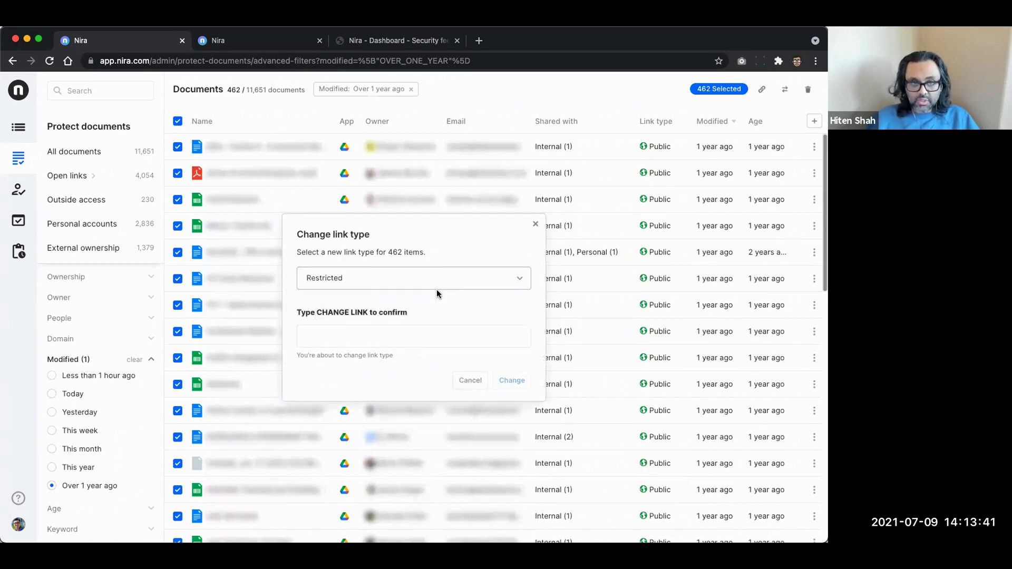
left_click(436, 289)
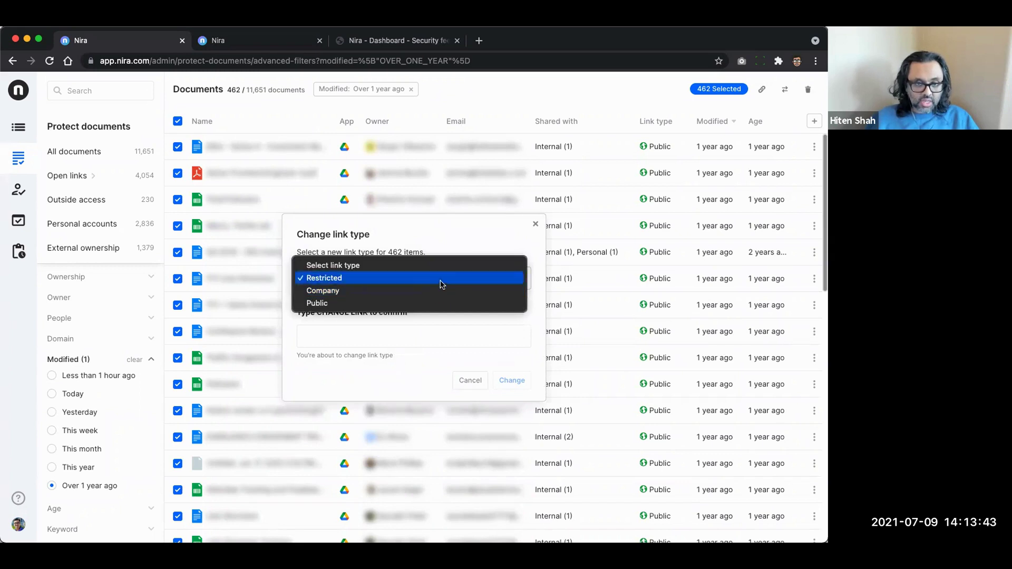
left_click(440, 285)
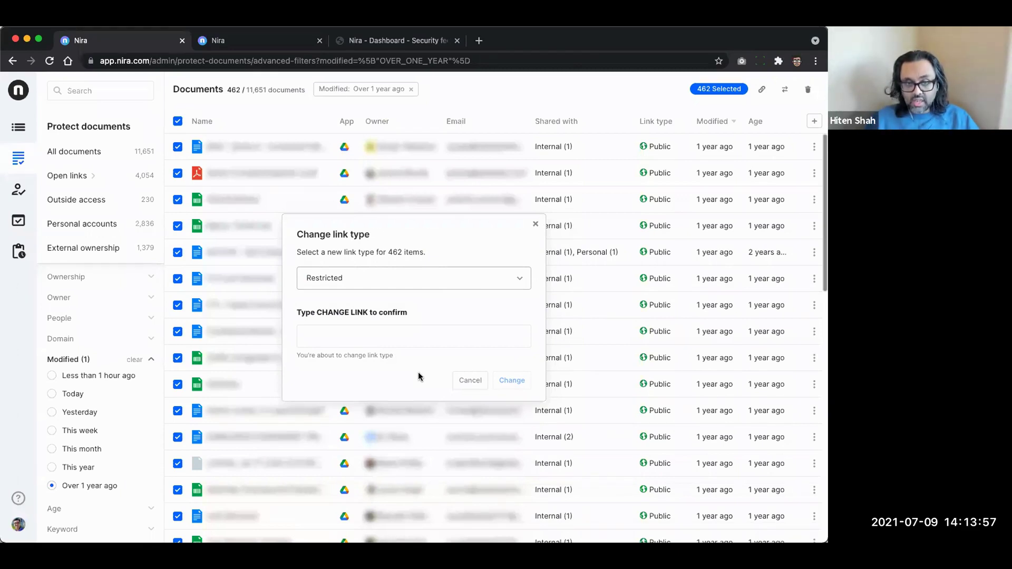
left_click(469, 381)
left_click(177, 121)
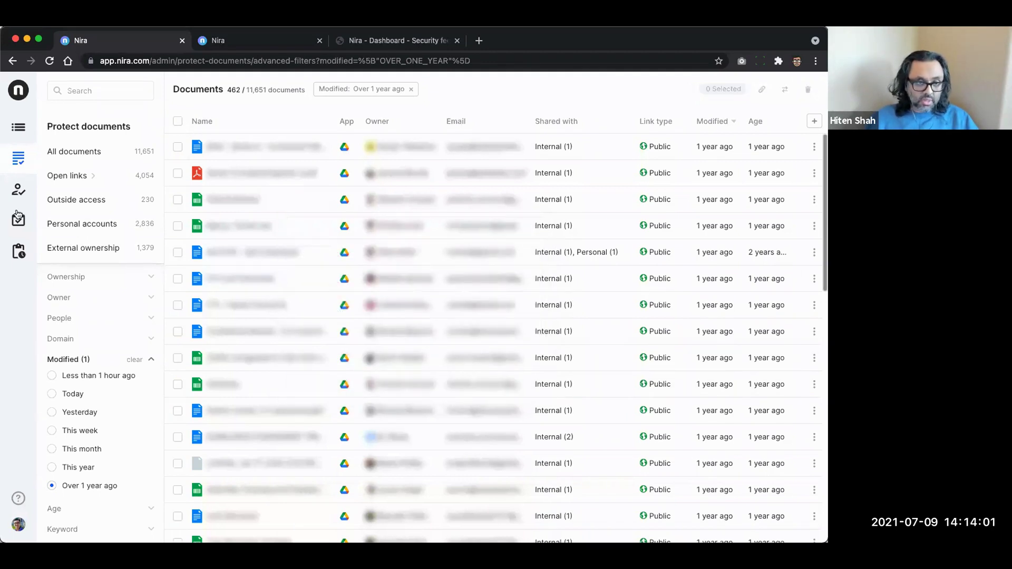
- Review the audit log entries and inspect the details of the "Remove access on 250 documents" entry
left_click(14, 254)
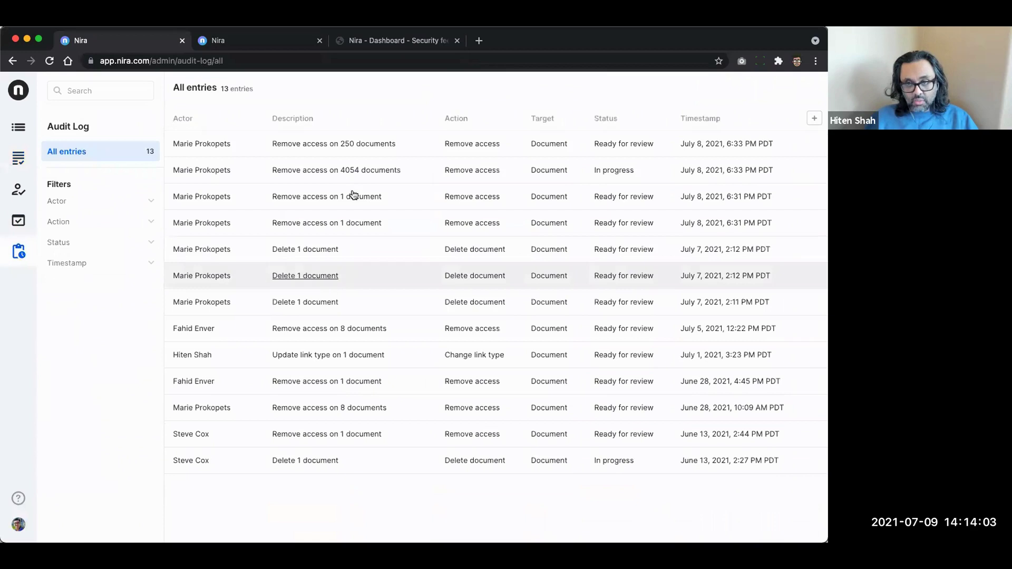
left_click(210, 145)
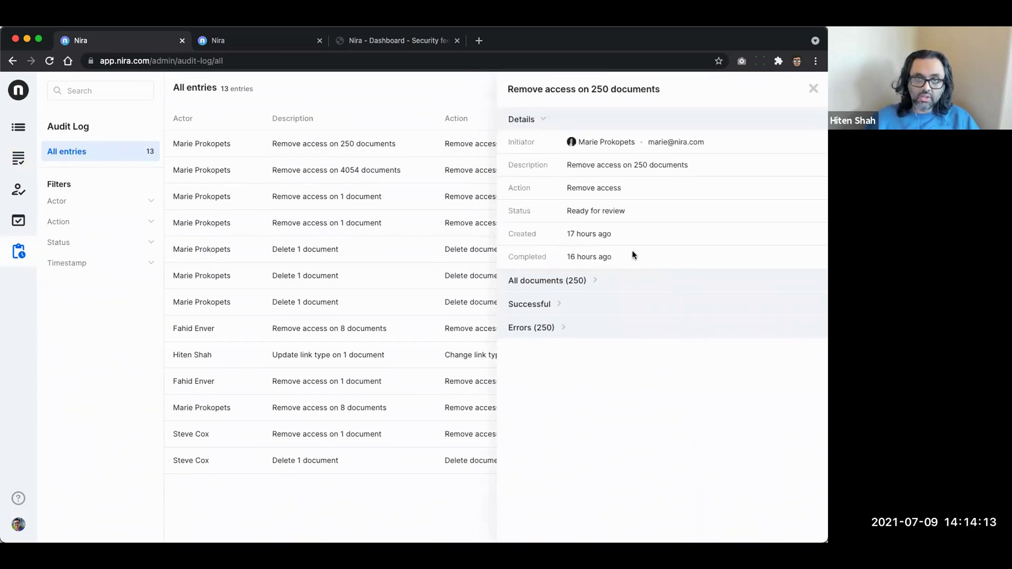
left_click(812, 88)
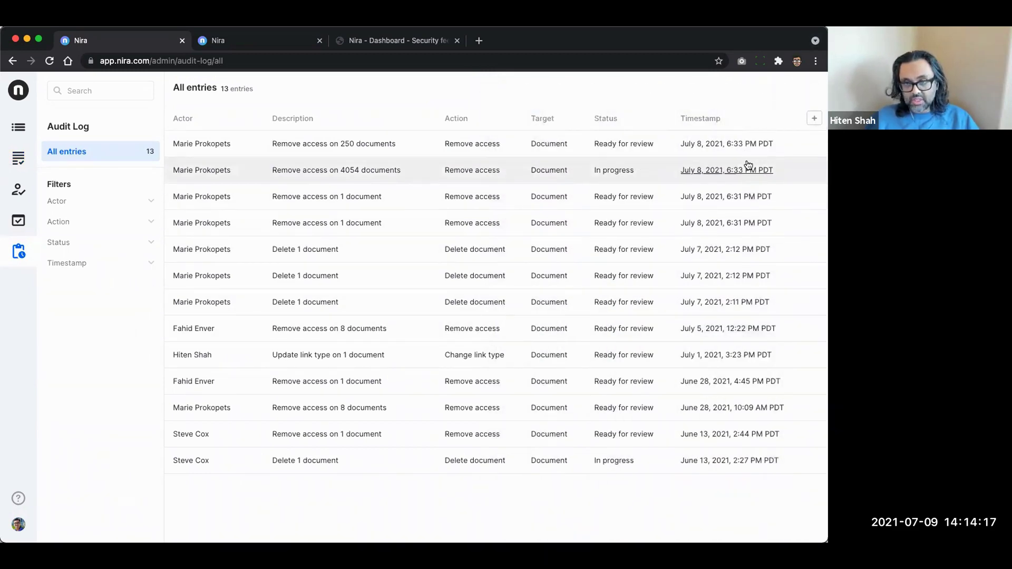
mouse_move(737, 149)
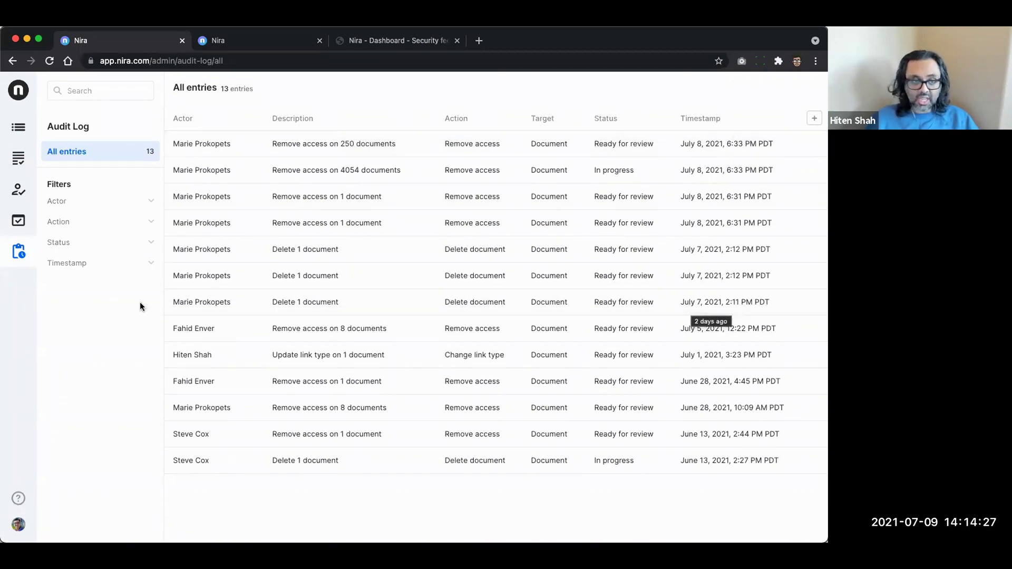
- Filter all protected documents by the keyword "confidential" and the Public link type, and review the matching document's details
left_click(22, 164)
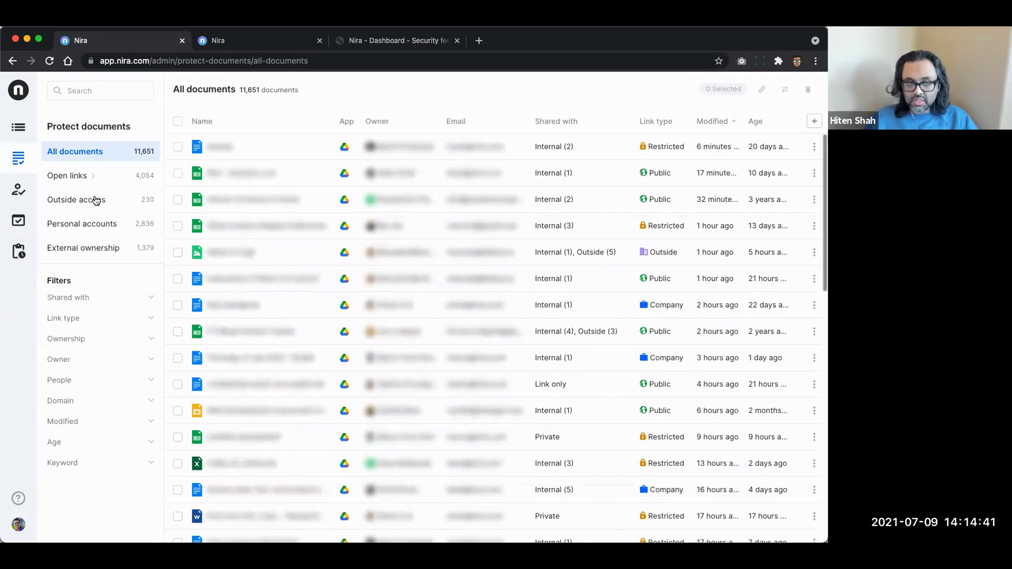
left_click(74, 463)
type("confidential")
key("Return")
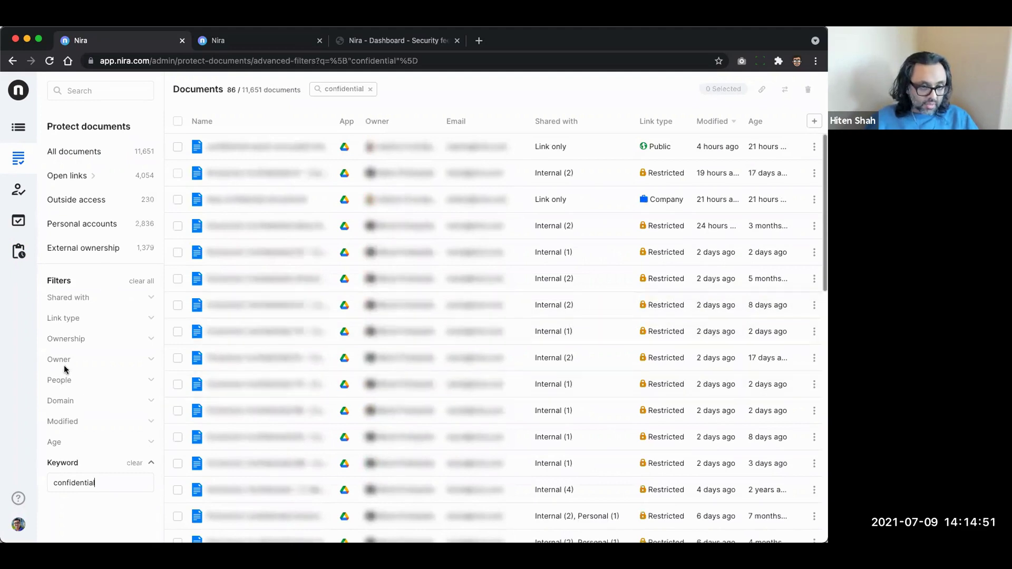
left_click(82, 318)
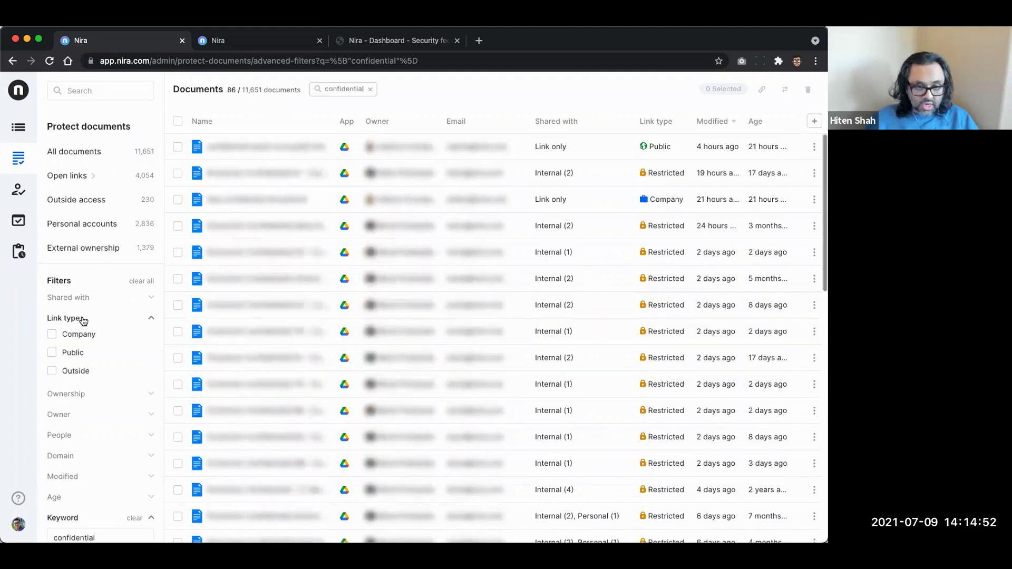
left_click(73, 356)
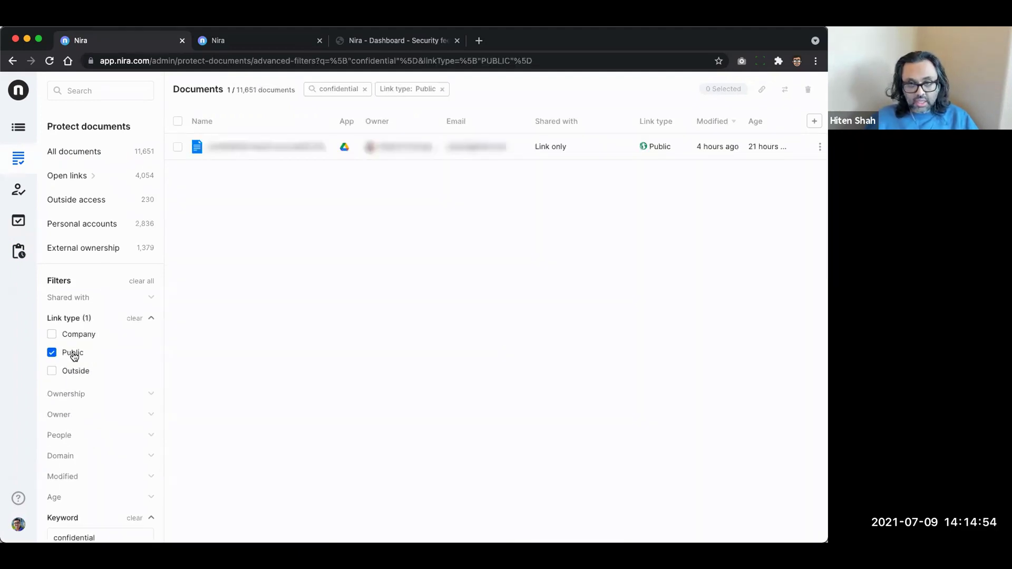
left_click(226, 149)
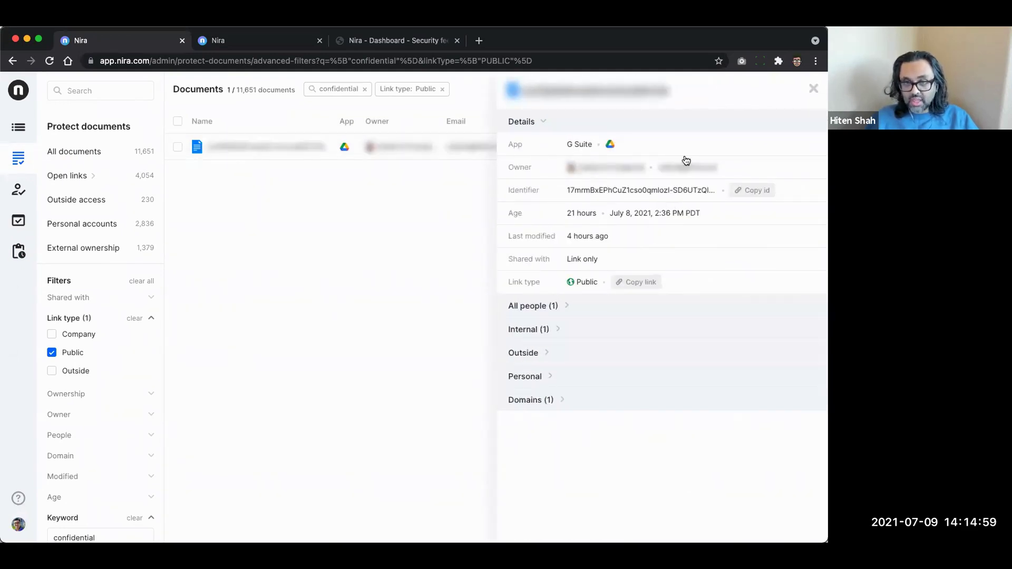
left_click(813, 90)
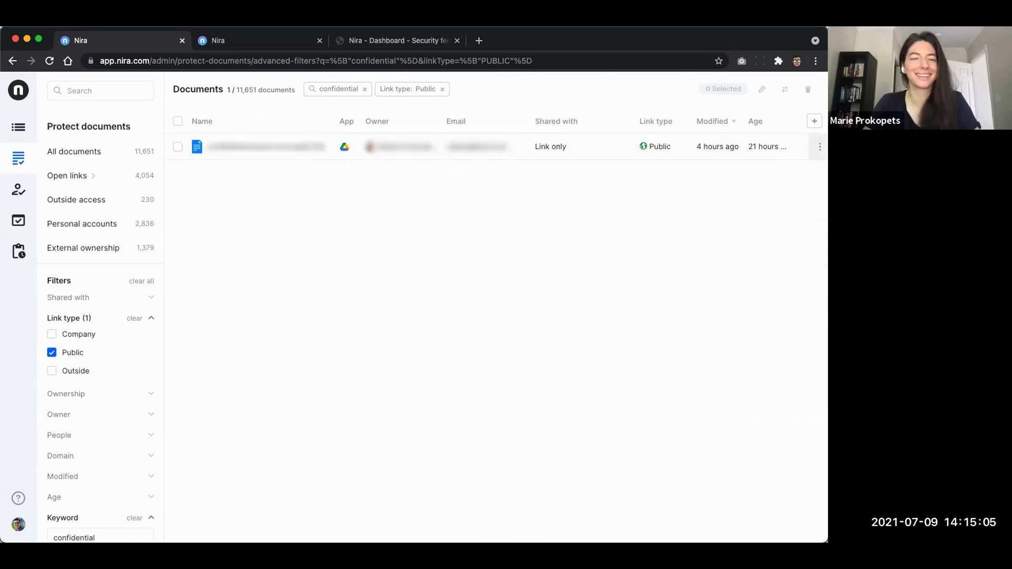
- Change the link type of "confidential watch out! public link" to Restricted, confirming with CHANGE LINK
left_click(820, 146)
left_click(772, 169)
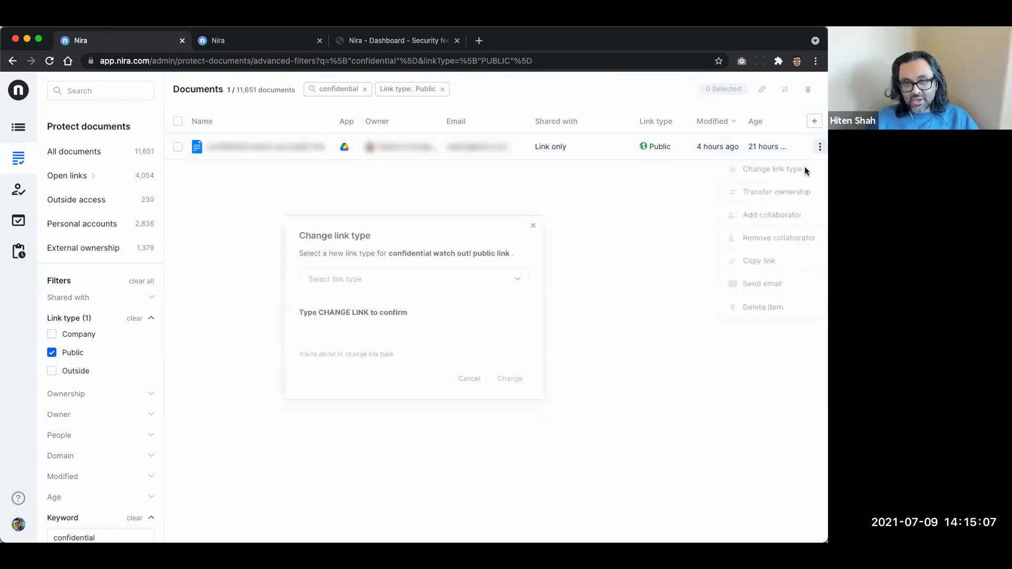
left_click(414, 278)
left_click(395, 291)
left_click(377, 341)
type("change l")
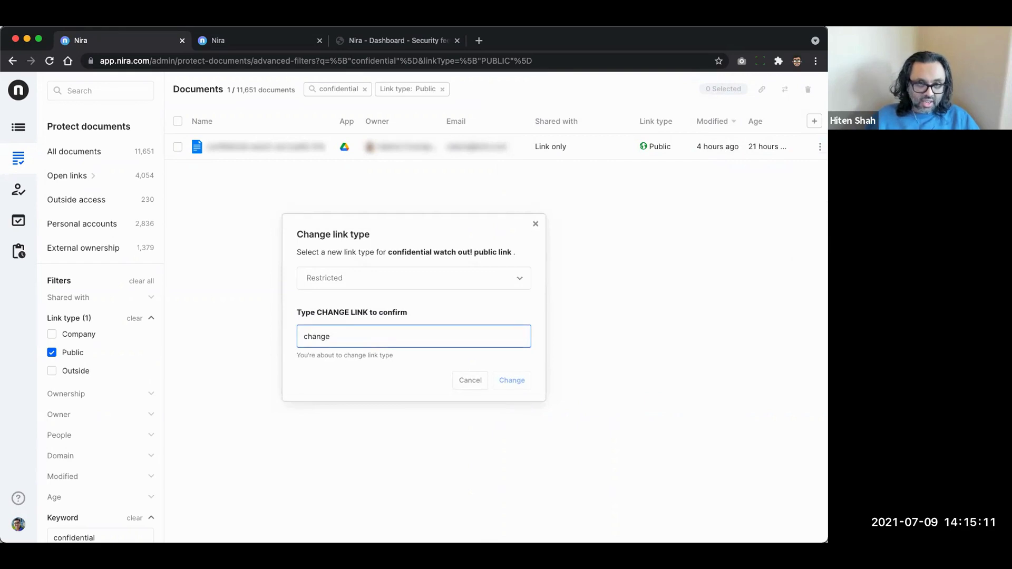
key("BackSpace")
key("BackSpace")
key("BackSpace")
key("BackSpace")
key("BackSpace")
key("BackSpace")
type("CHANGE LINK")
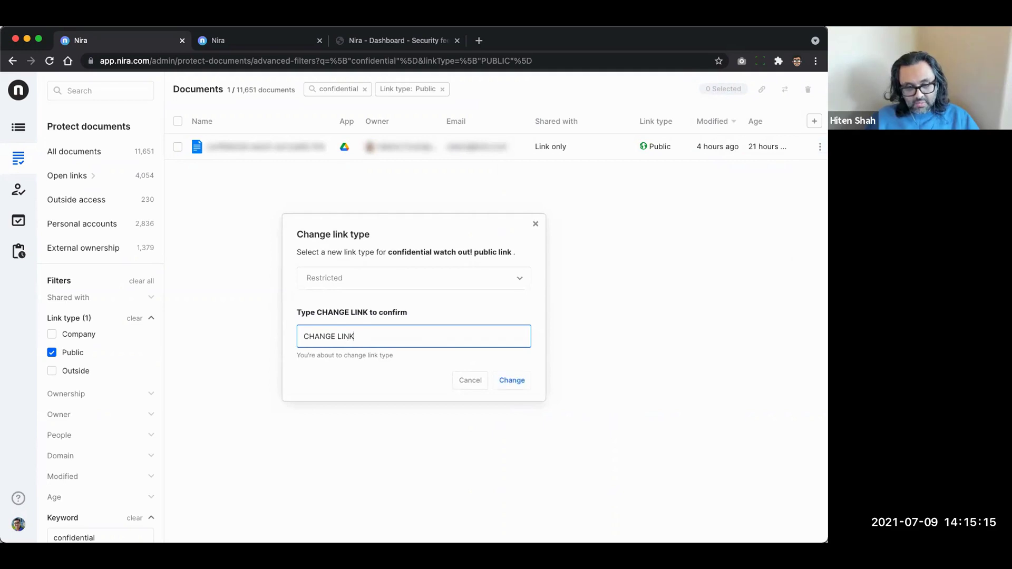
left_click(514, 384)
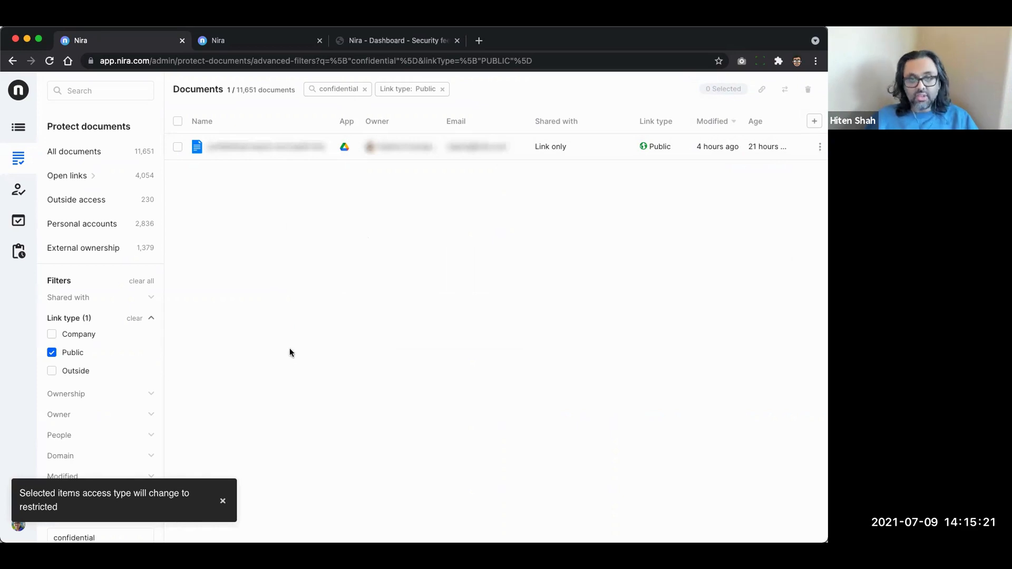
- Switch the link type filter on the "confidential" documents from Public to Company
left_click(73, 353)
left_click(80, 336)
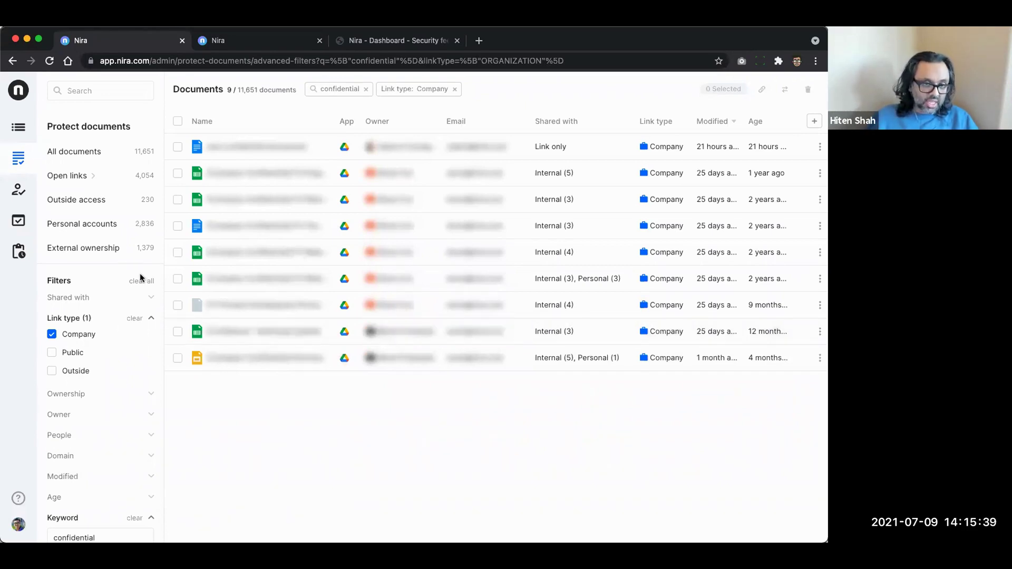
- Clear the current document filters and filter all documents by owner, searching the person's first name and choosing the first matching account
left_click(140, 280)
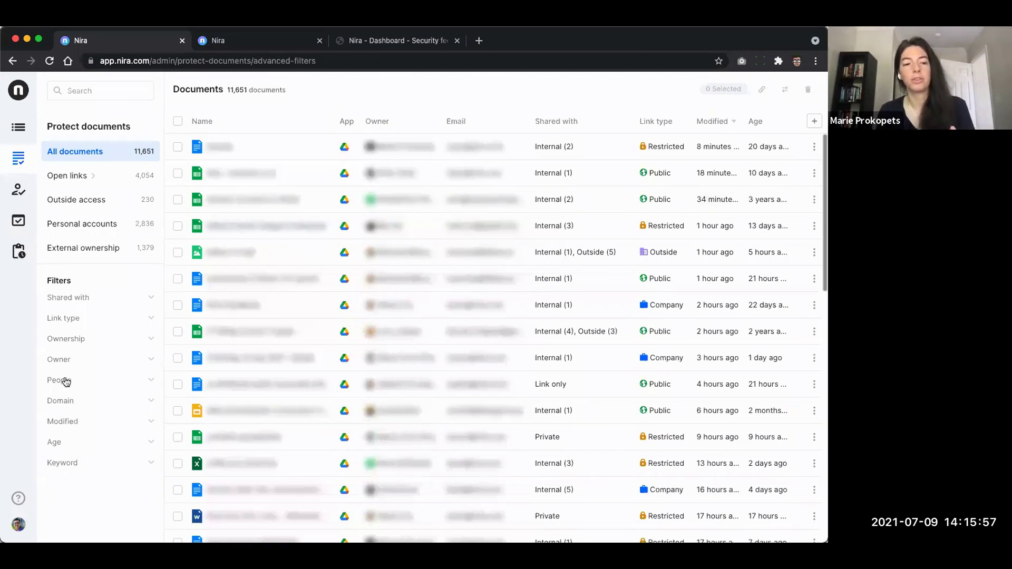
left_click(63, 359)
type("MARIE")
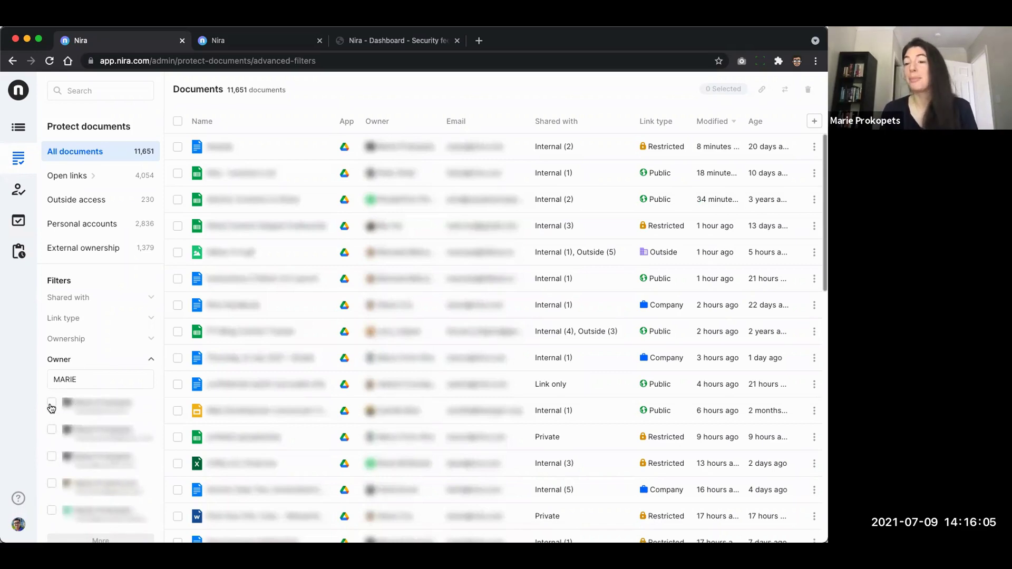
left_click(52, 403)
double_click(87, 383)
key("BackSpace")
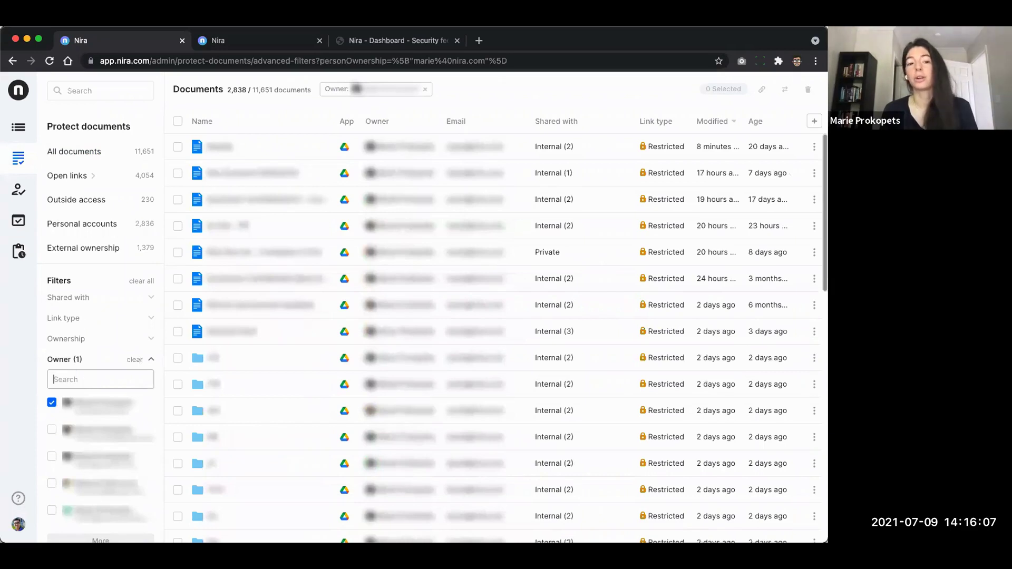
- Check which of this owner's documents have Public links, and remove that link type filter again
left_click(65, 319)
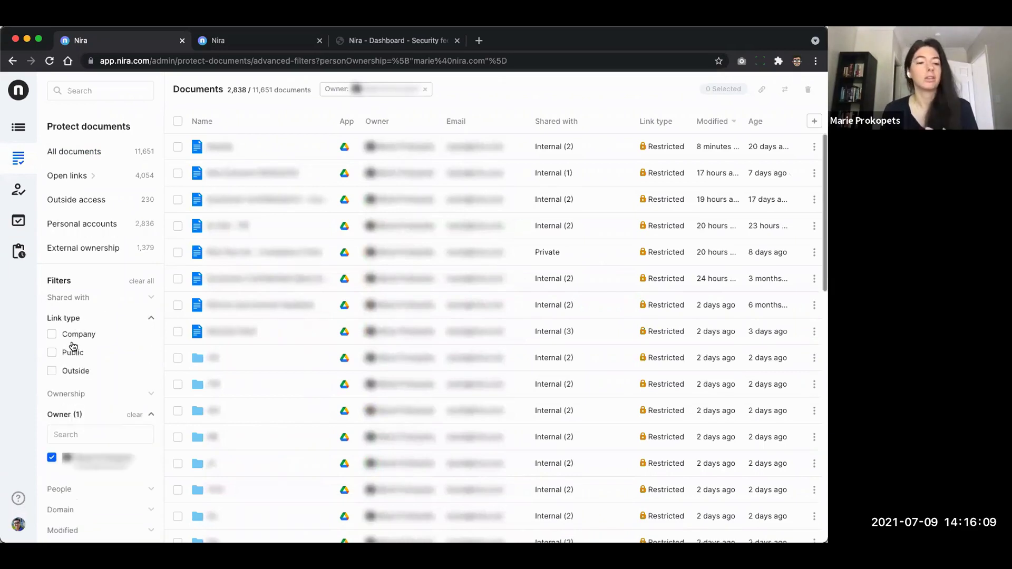
left_click(71, 353)
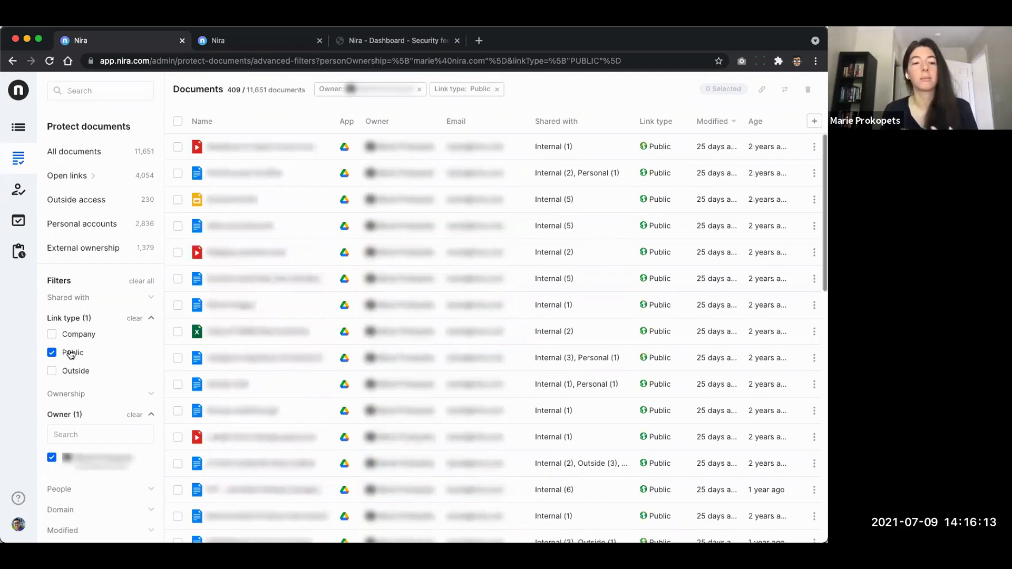
left_click(71, 353)
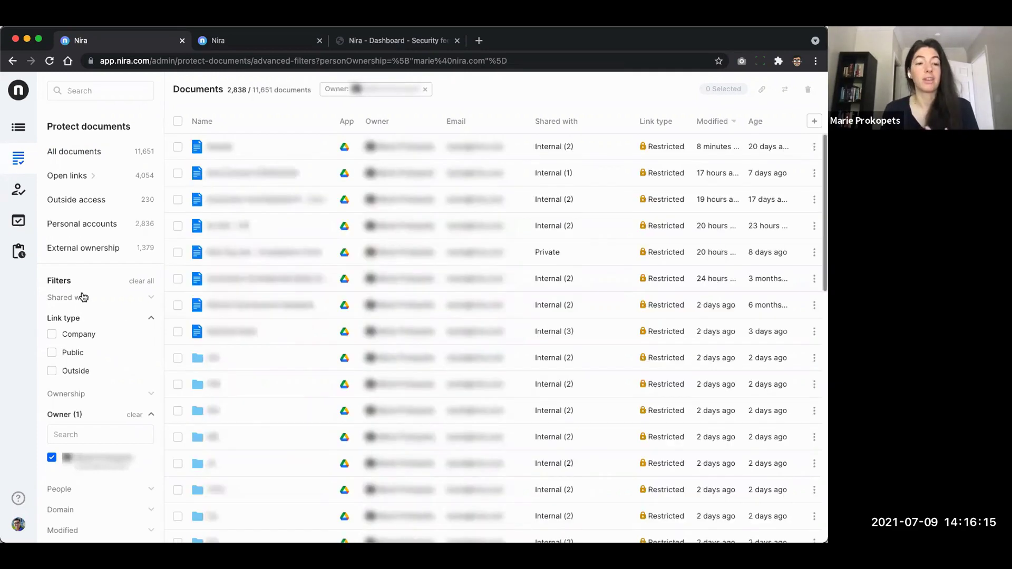
- Narrow the owner's documents to those shared with Outside people and containing the keyword "confidential"
left_click(79, 297)
left_click(85, 332)
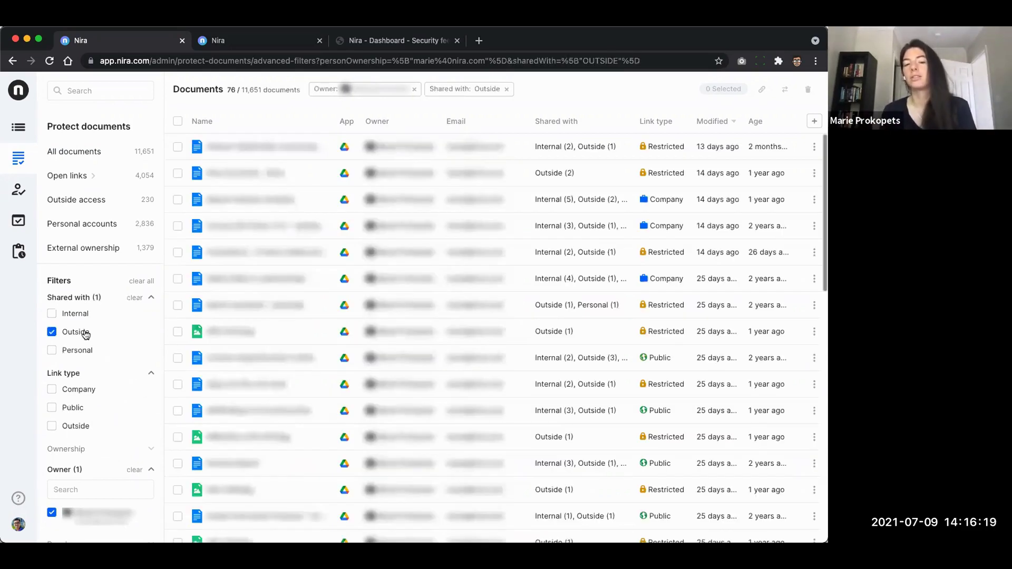
scroll(84, 333, "down", 4)
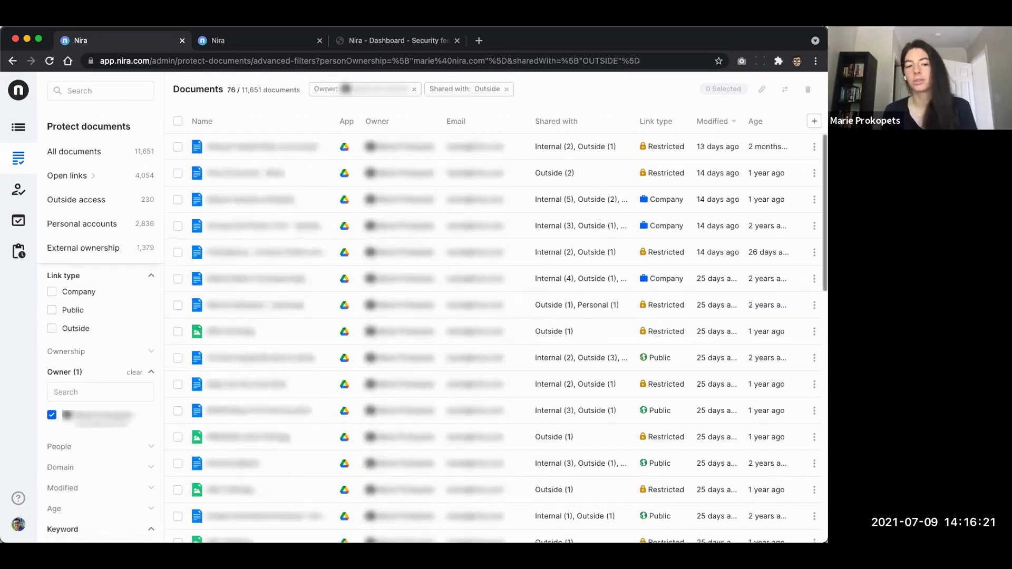
scroll(106, 510, "down", 1)
left_click(105, 519)
type("confidential")
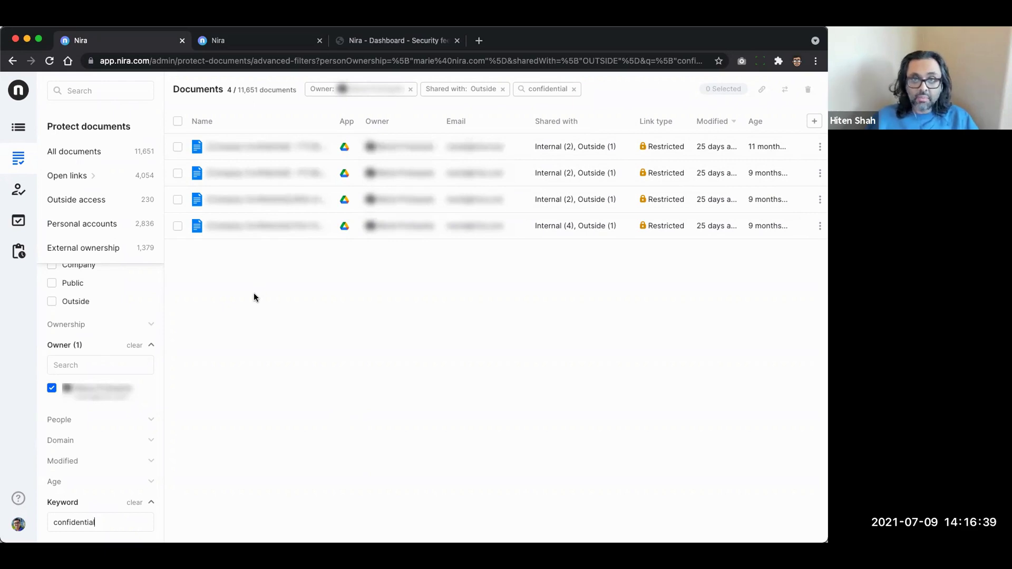
- Clear all document filters and list the personal accounts in People access
scroll(140, 332, "up", 3)
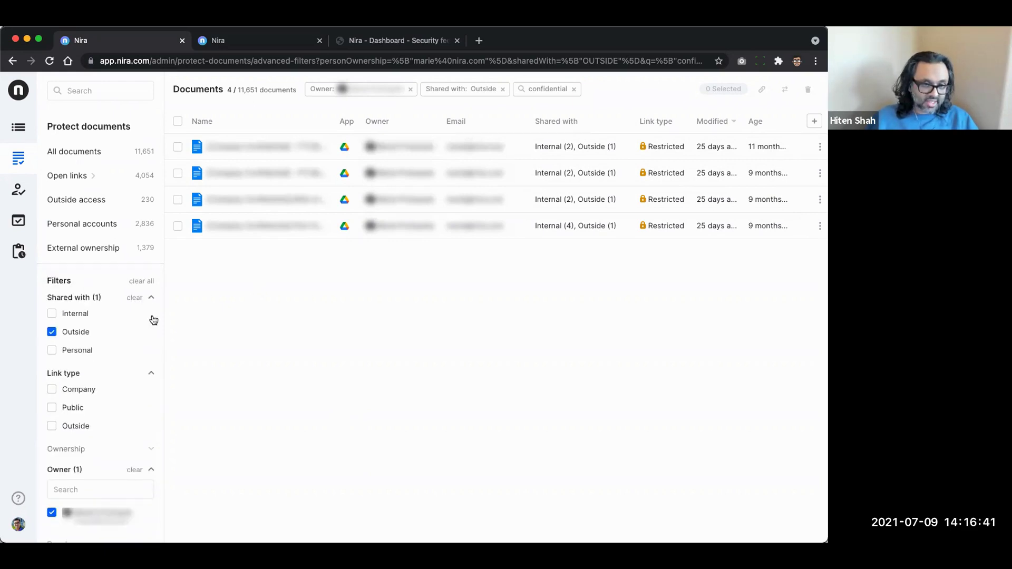
left_click(142, 281)
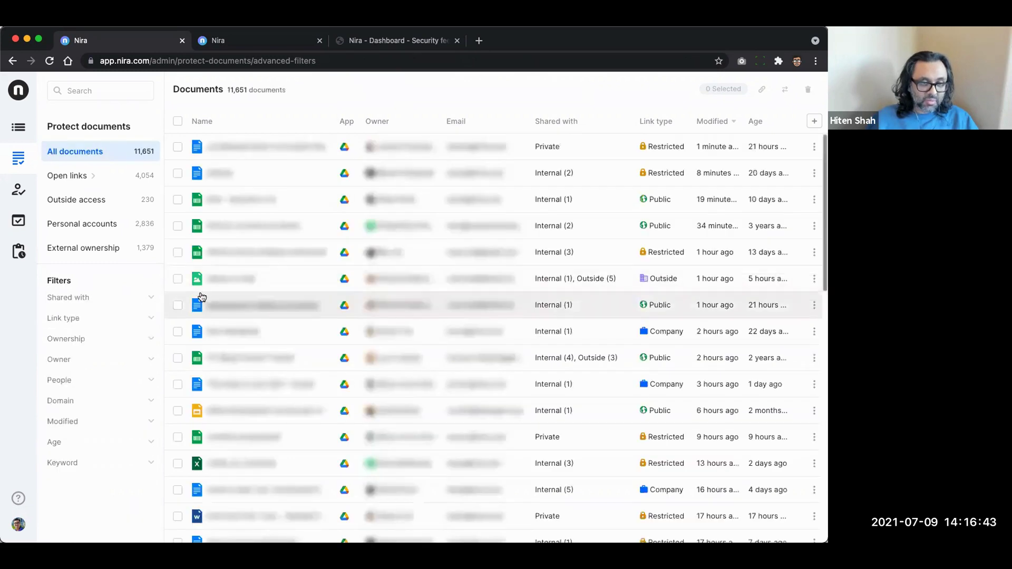
left_click(14, 195)
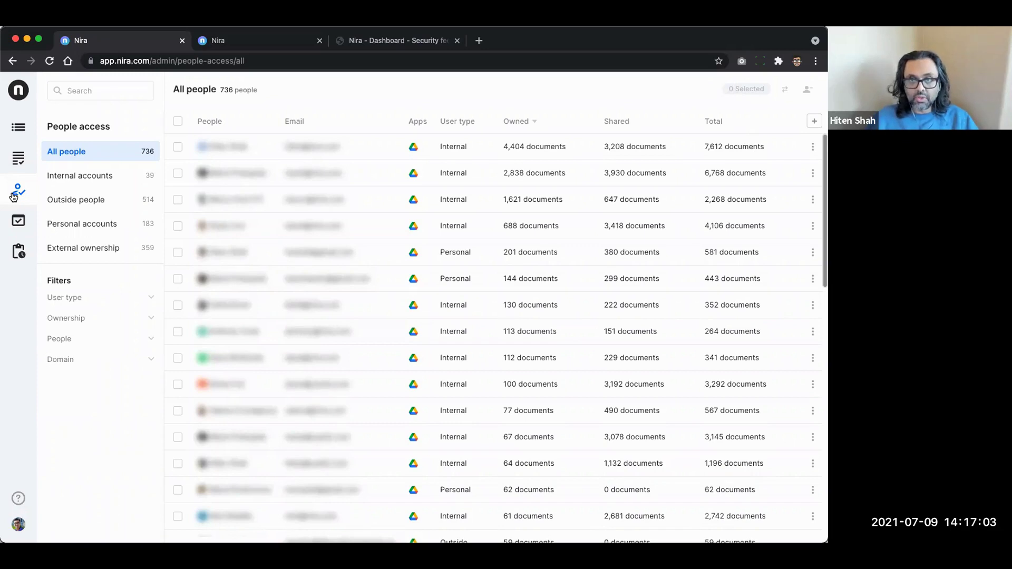
left_click(100, 233)
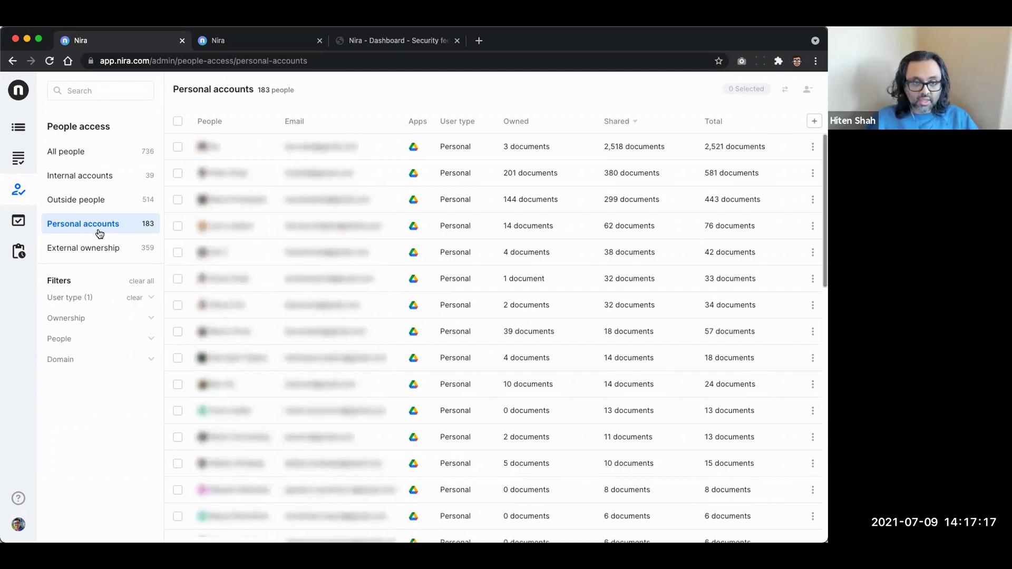
left_click(135, 338)
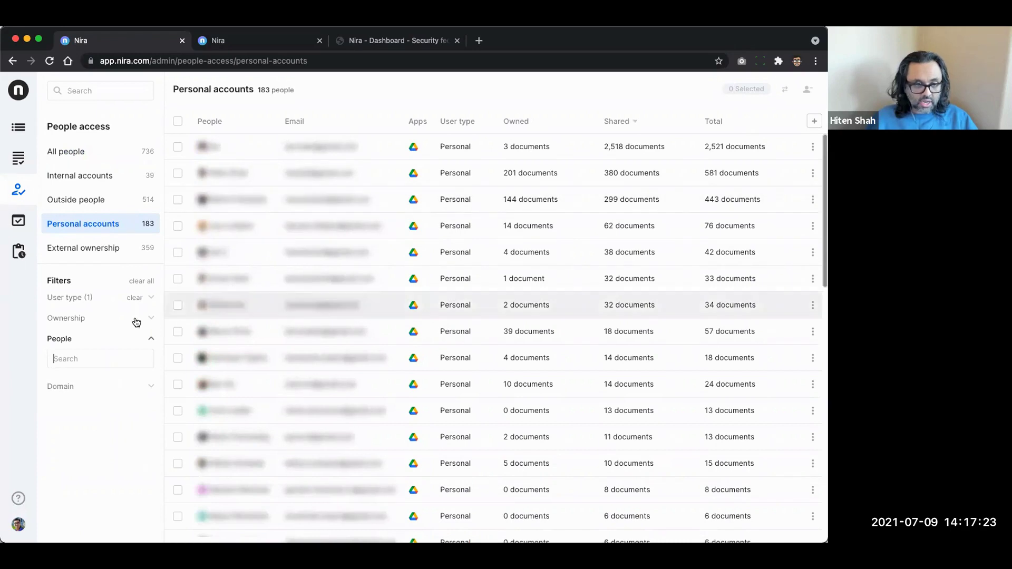
type("marie")
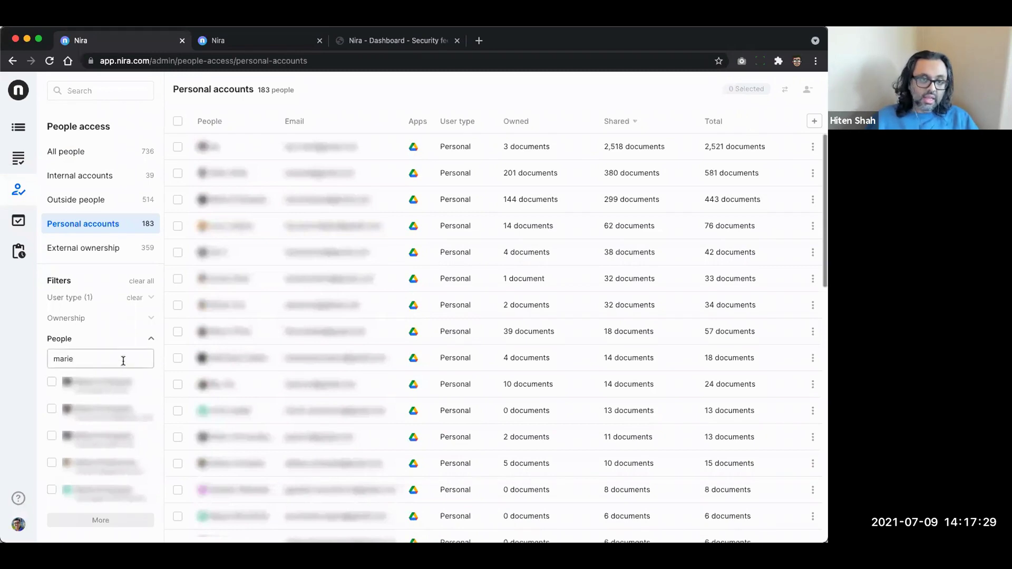
key("BackSpace")
key("BackSpace")
key("BackSpace")
key("BackSpace")
key("BackSpace")
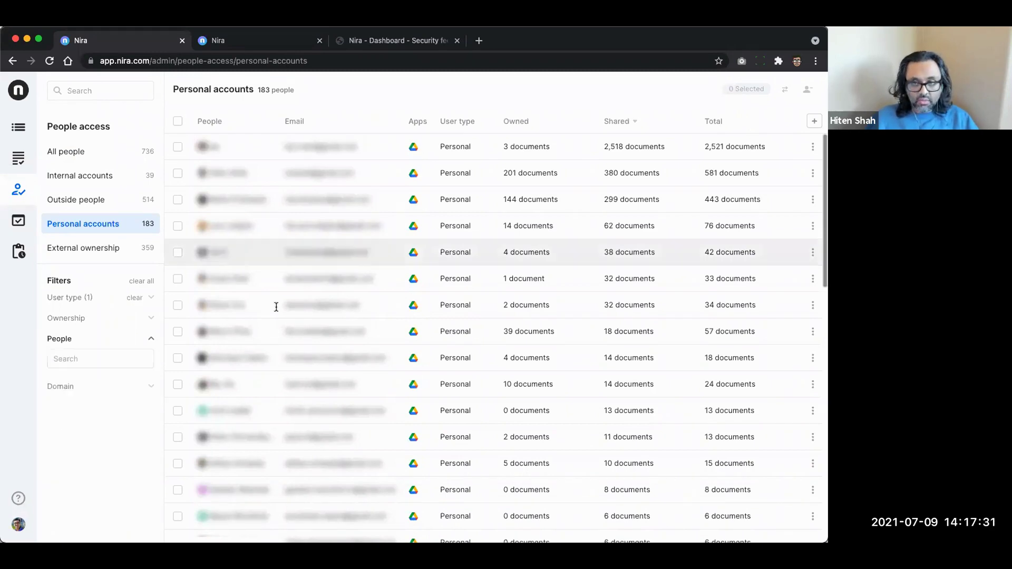
- Open the access removal confirmation for the personal account owning 144 documents, and cancel it
left_click(812, 200)
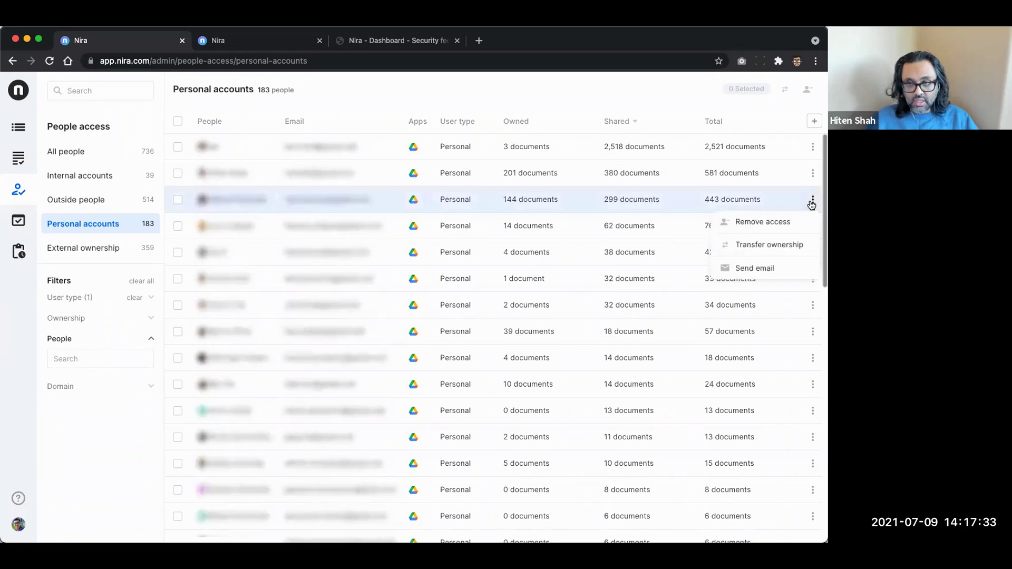
left_click(781, 224)
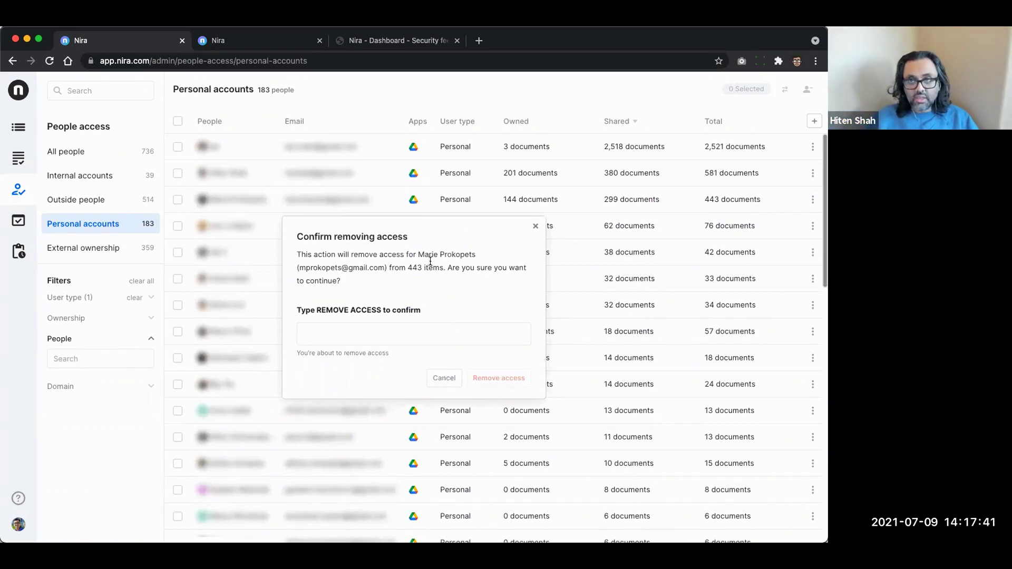
left_click(435, 378)
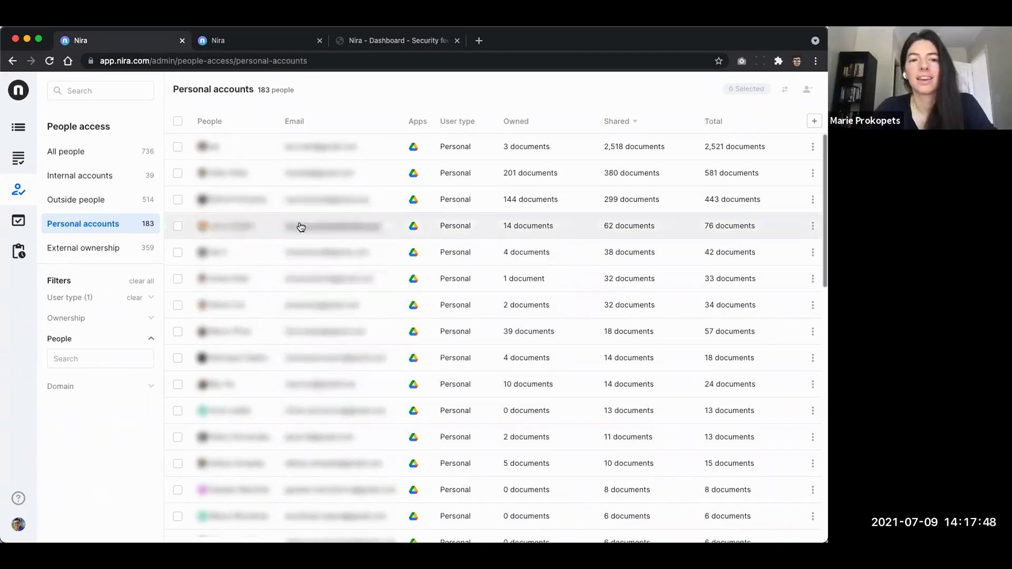
- Look over the internal accounts and the unfiltered list of all people, and return to the personal accounts
left_click(86, 179)
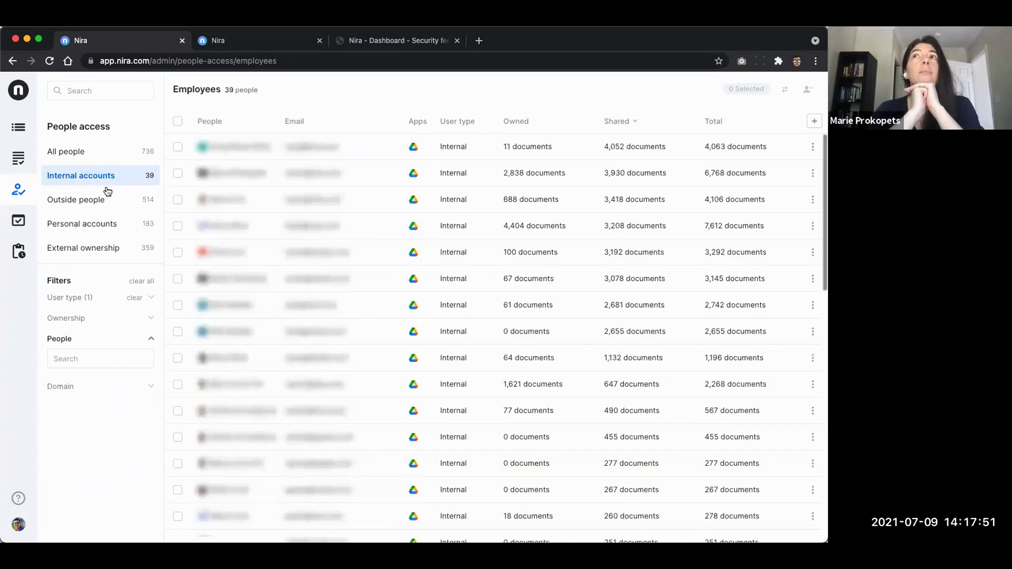
left_click(143, 281)
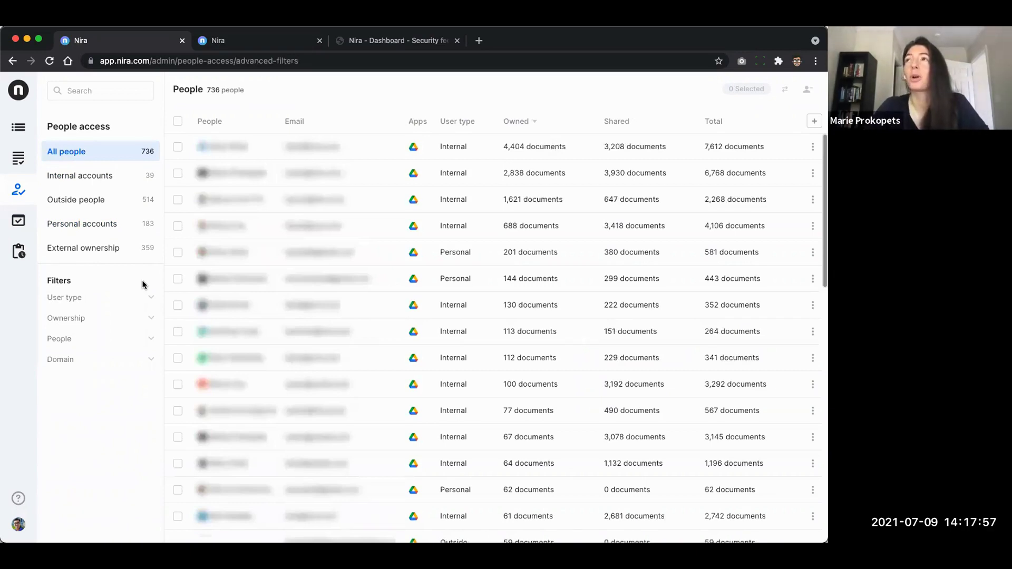
left_click(102, 227)
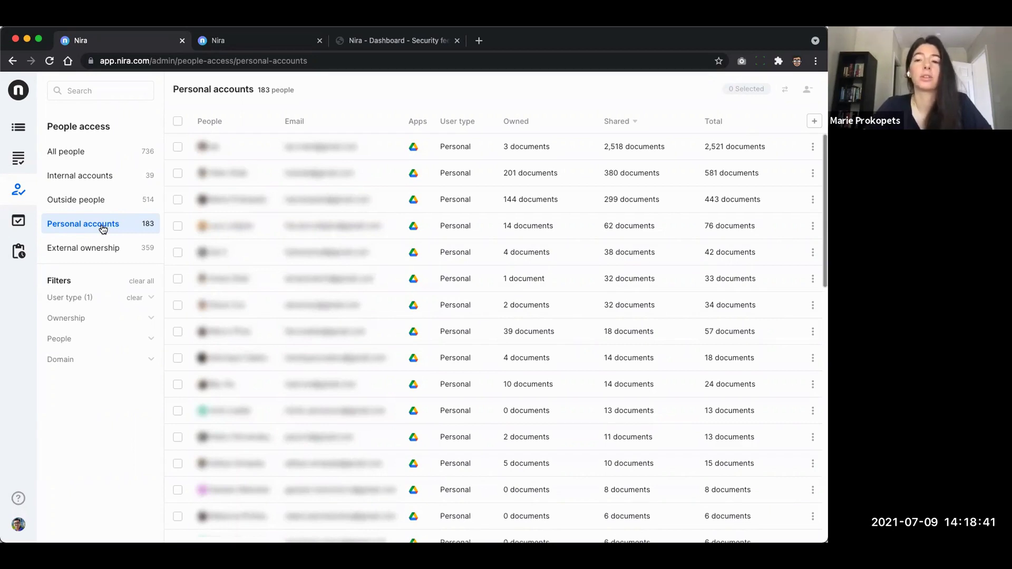
- Open the personal account owning 144 documents, list every document it can access, and filter those to Public links
left_click(246, 202)
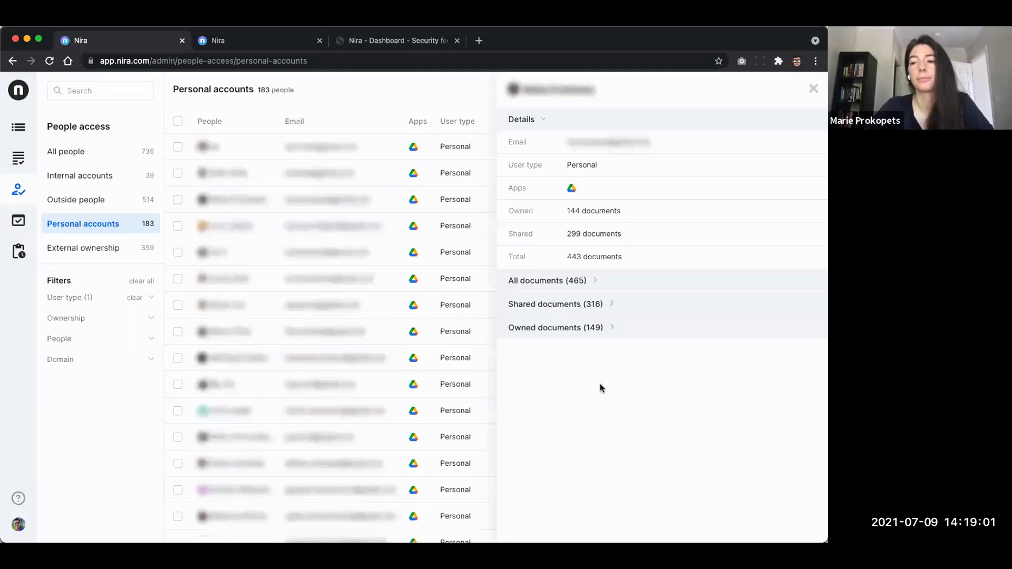
left_click(574, 95)
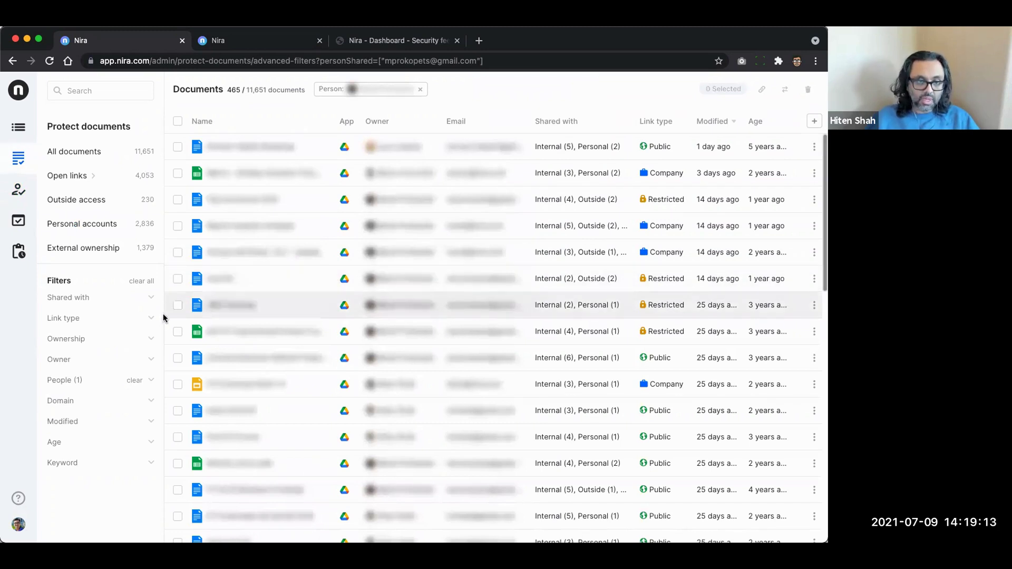
left_click(88, 322)
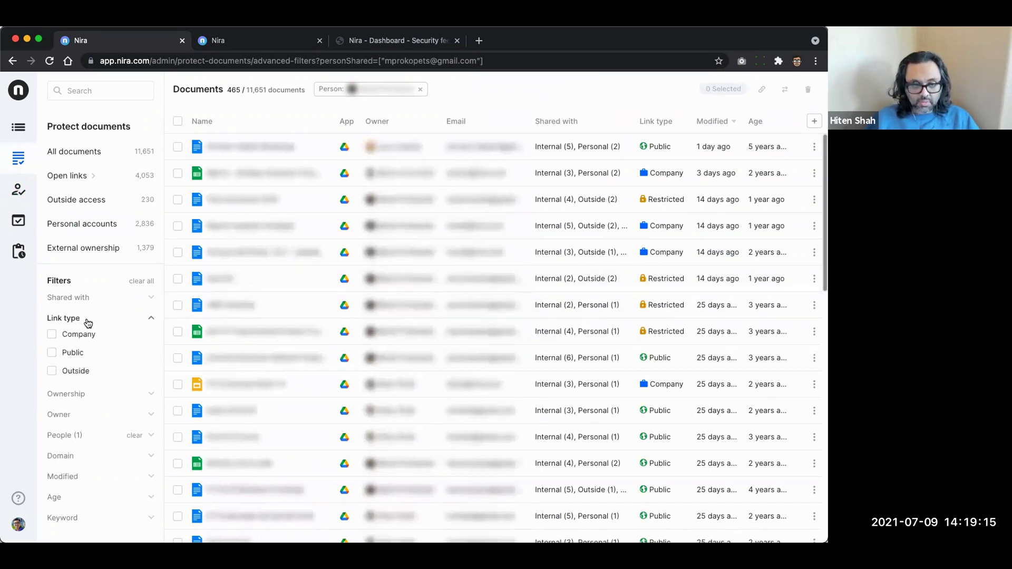
left_click(73, 354)
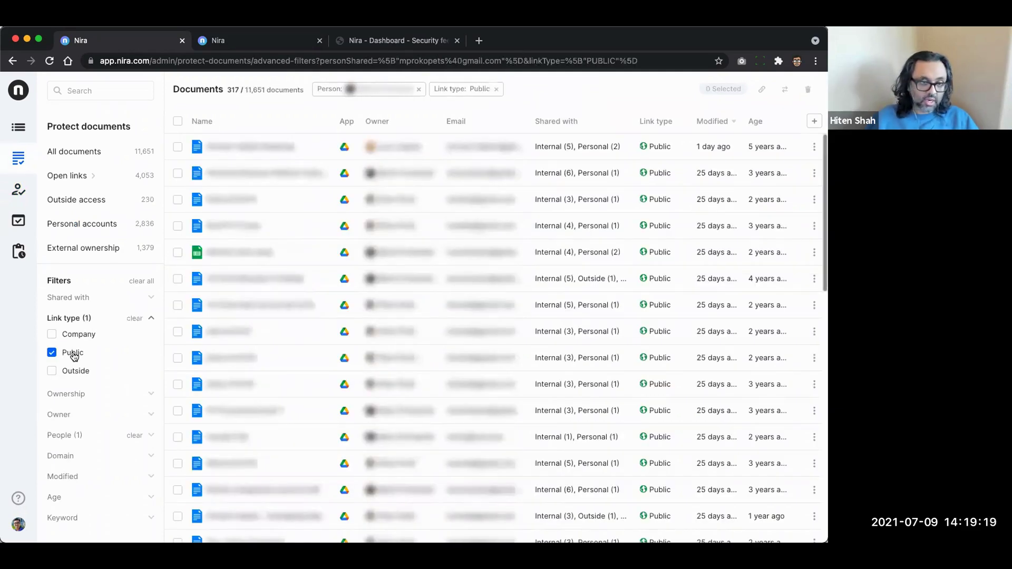
- Replace the Public link type filter on this person's documents with a Shared with filter of Outside
left_click(73, 354)
left_click(135, 319)
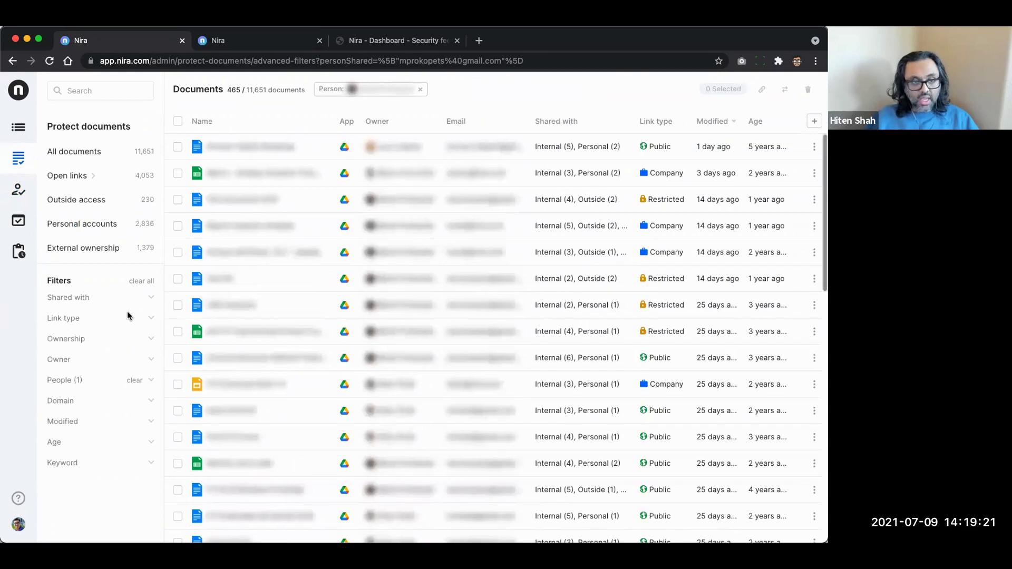
left_click(91, 298)
left_click(90, 297)
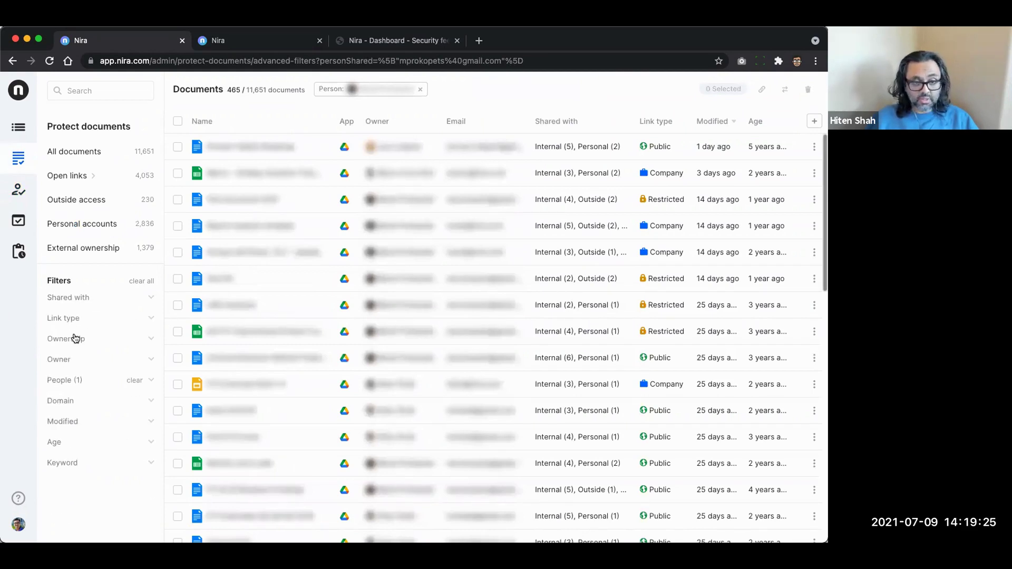
left_click(80, 298)
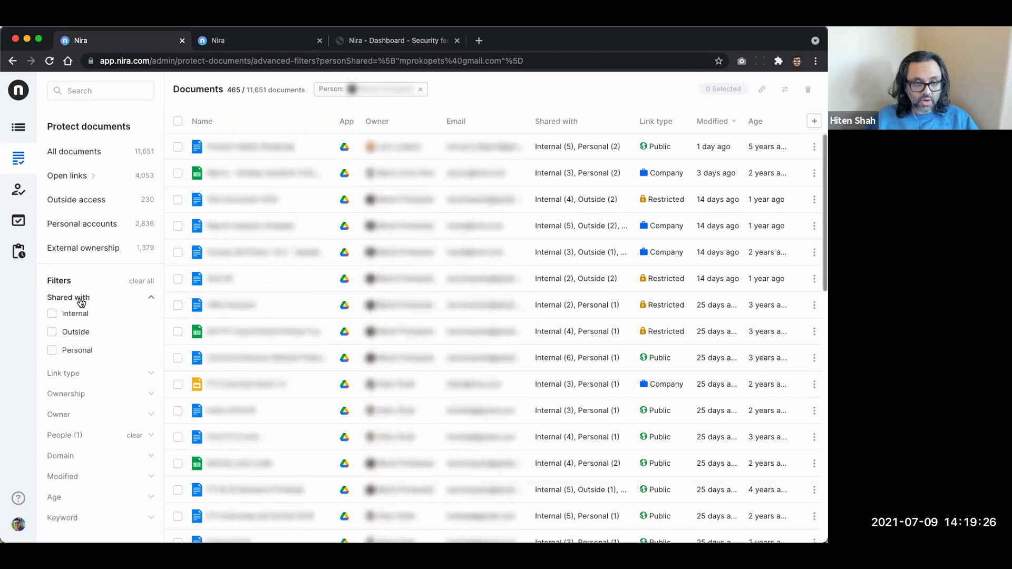
left_click(76, 334)
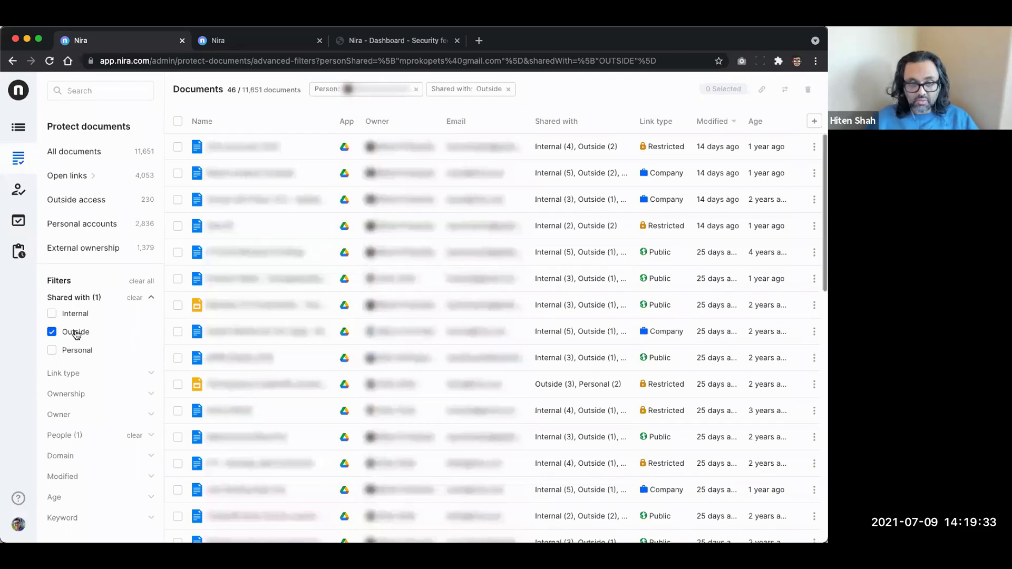
- Clear the document filters, review the people of the 68-person domain in Domain access, and list that domain's documents
left_click(141, 280)
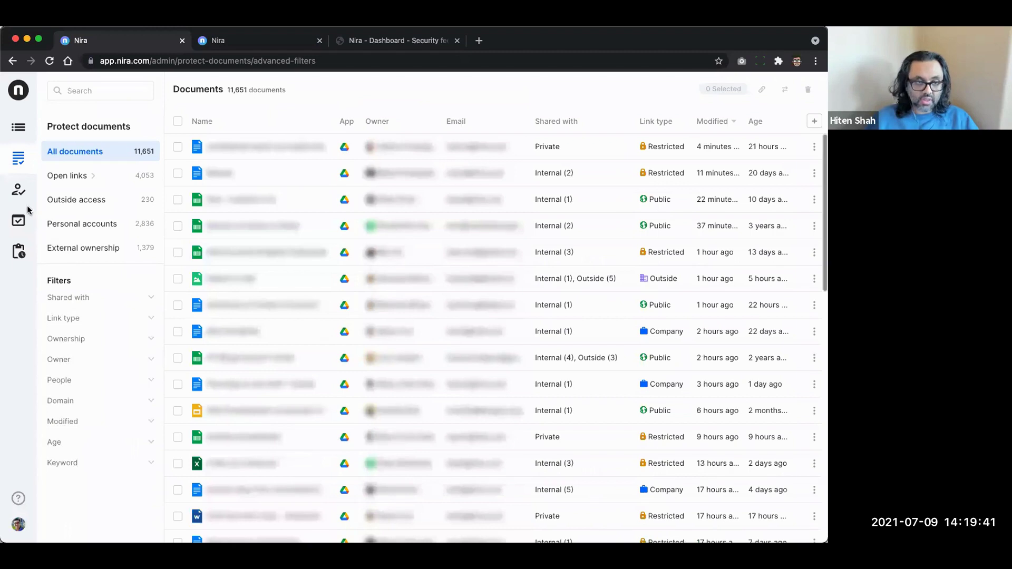
left_click(20, 221)
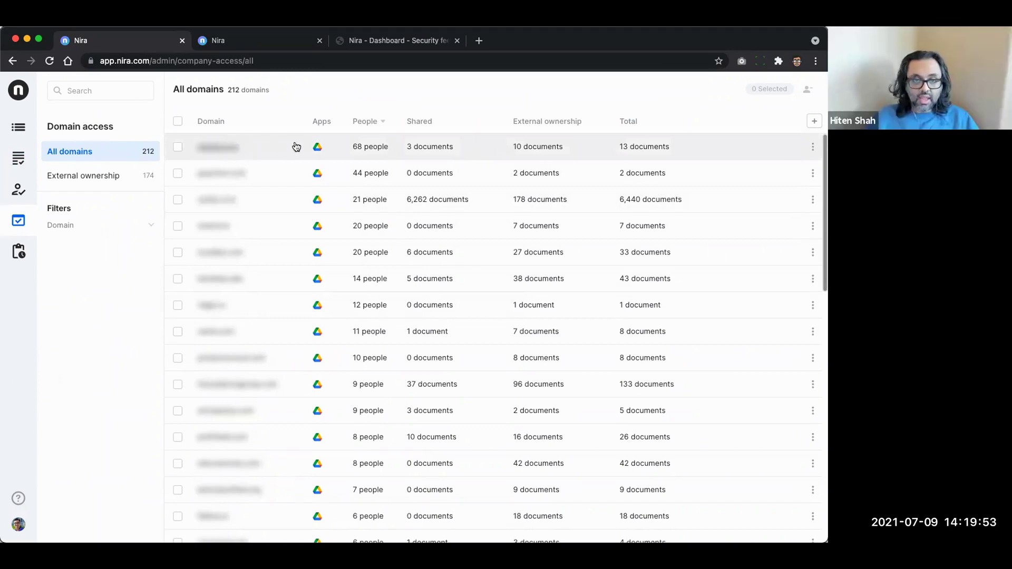
left_click(222, 153)
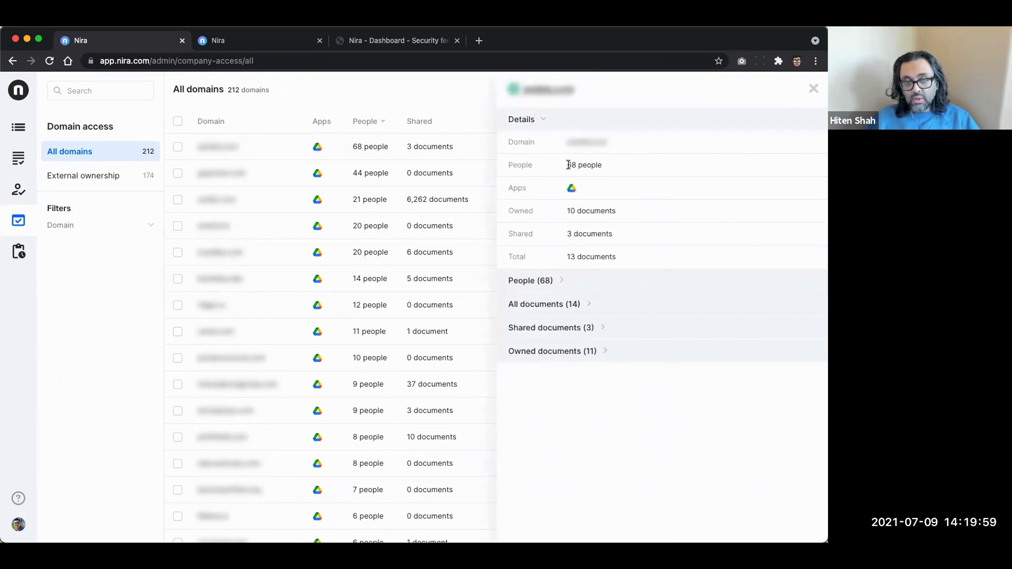
left_click(581, 280)
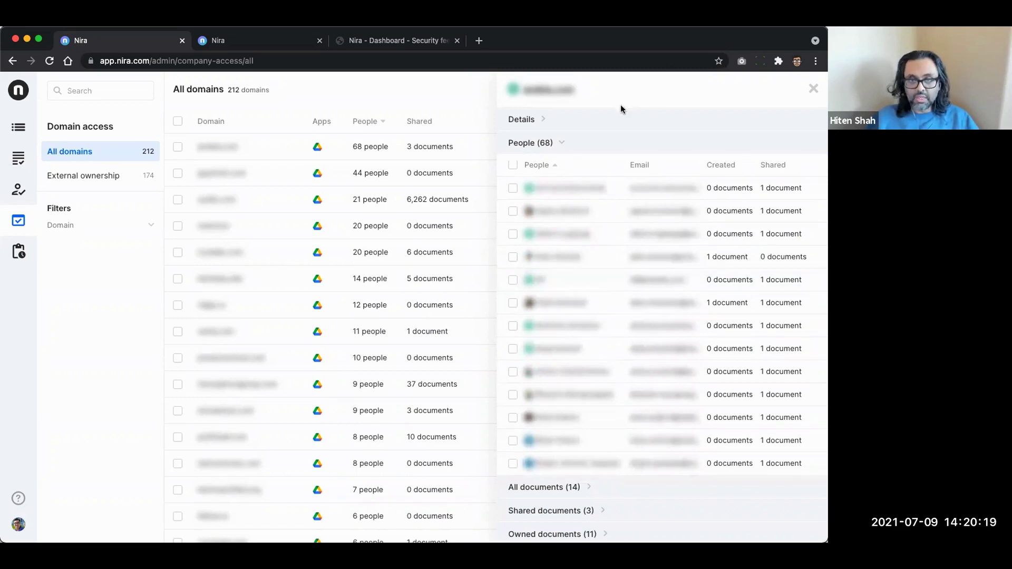
left_click(562, 92)
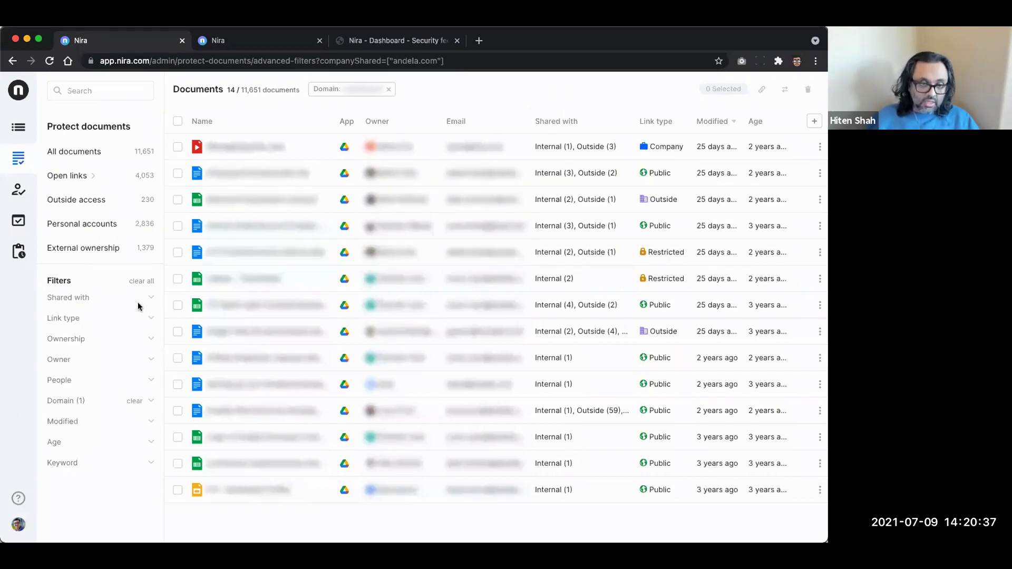
- Filter the domain's documents to the Public link type, review them, and clear all document filters
left_click(99, 319)
left_click(72, 352)
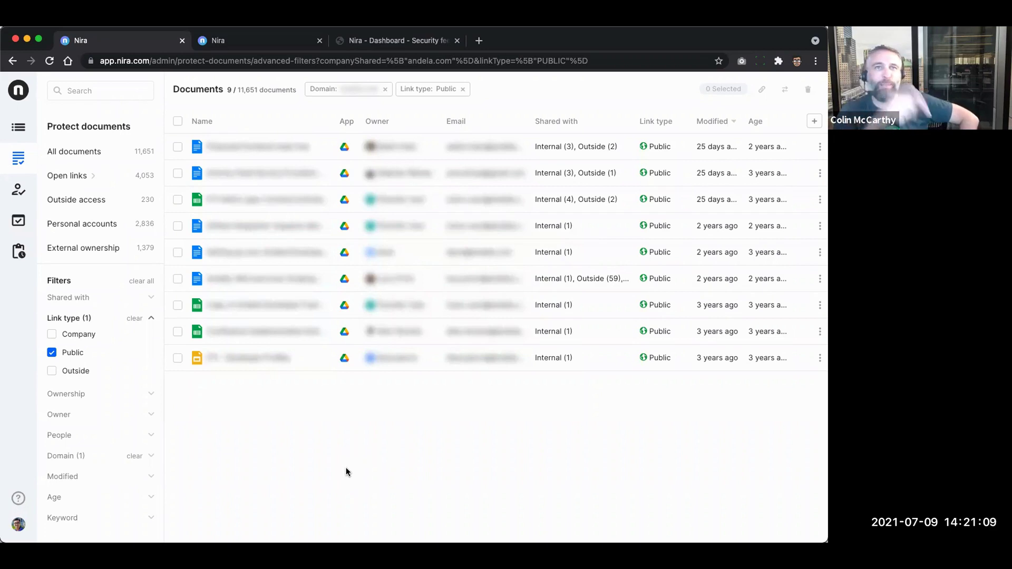
left_click(140, 281)
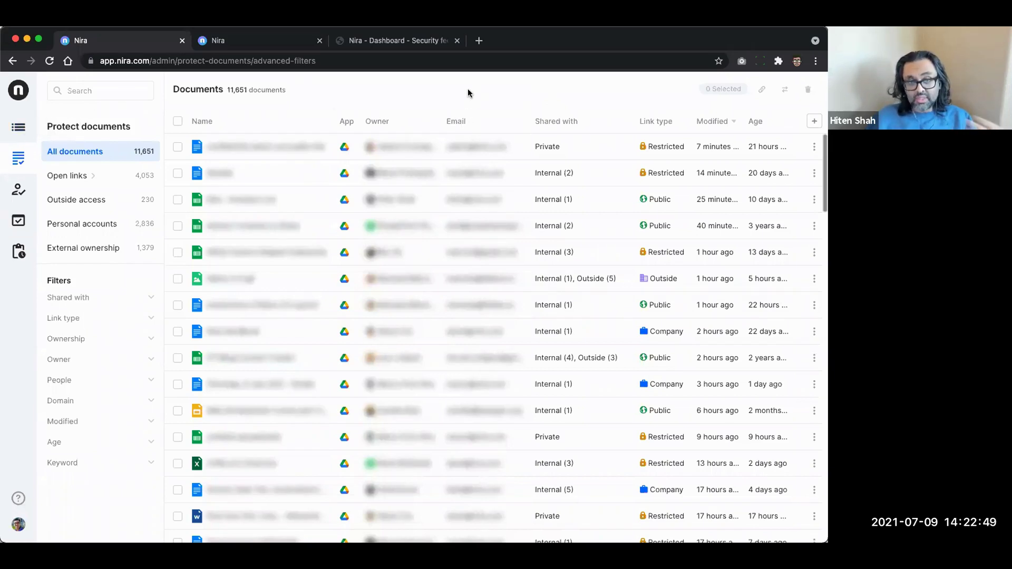
- Look over the Watch feed and Security feed in the dashboard security feed image, and return to the list of all documents
left_click(421, 45)
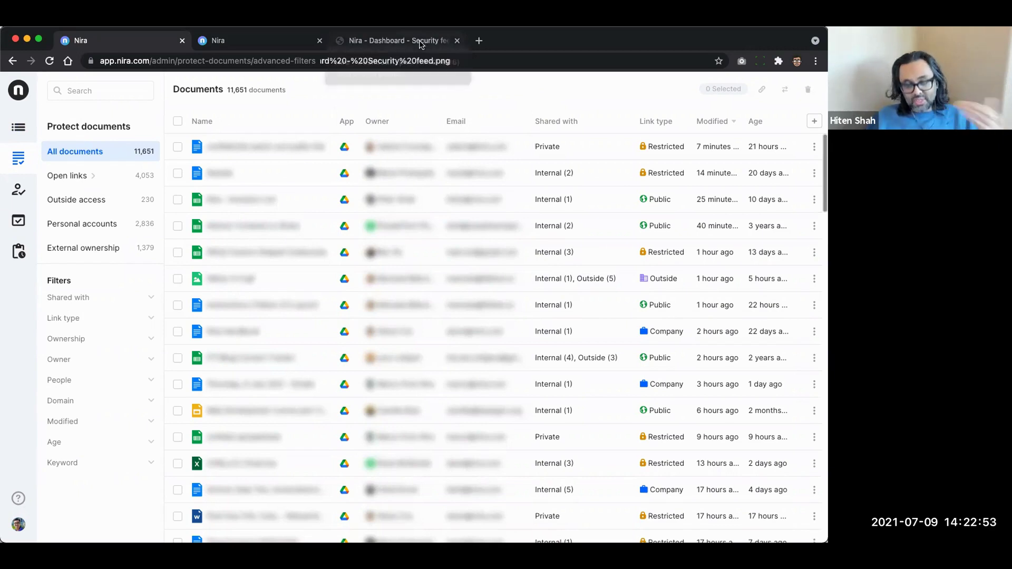
scroll(535, 283, "down", 2)
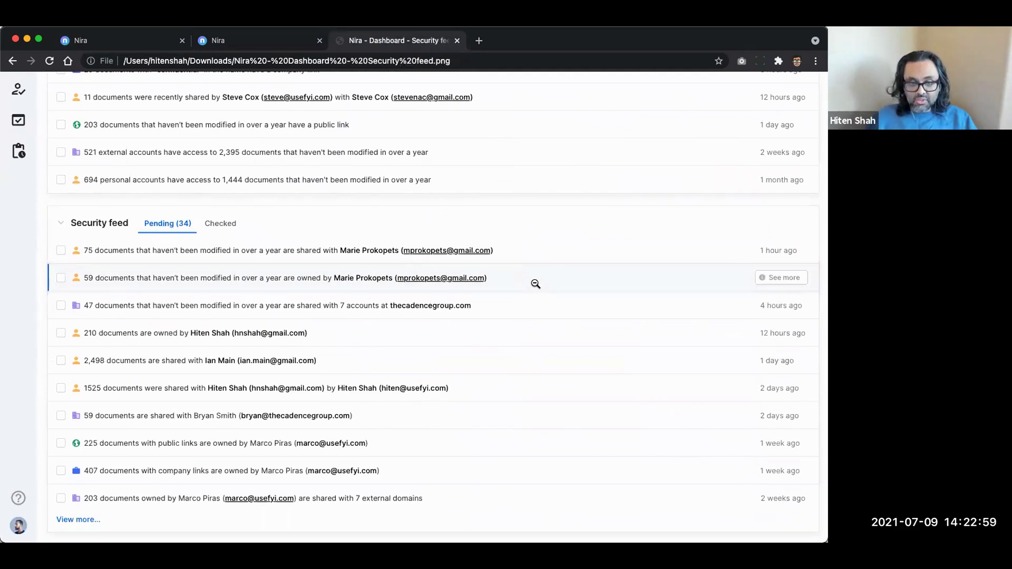
scroll(536, 283, "up", 2)
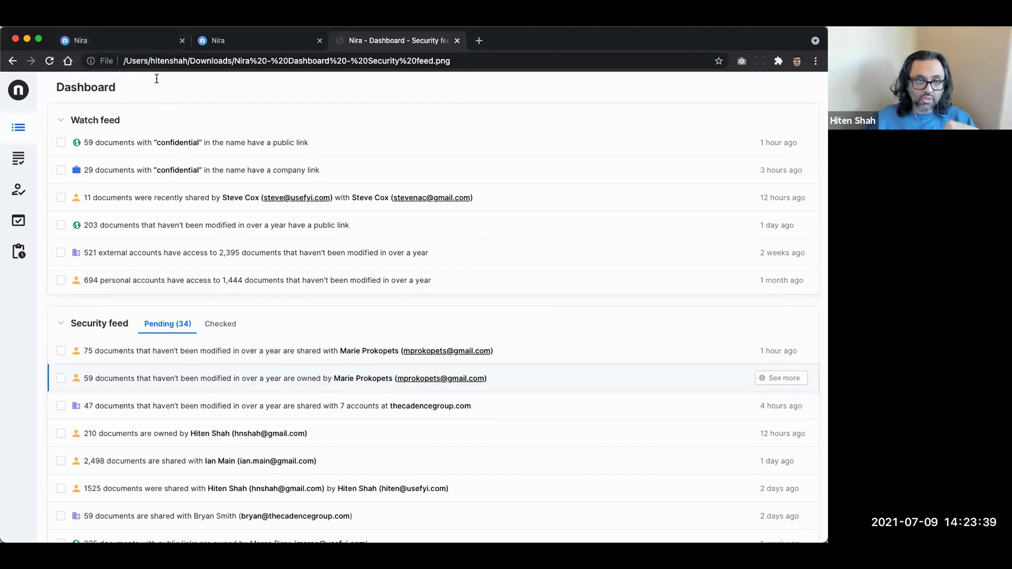
left_click(128, 42)
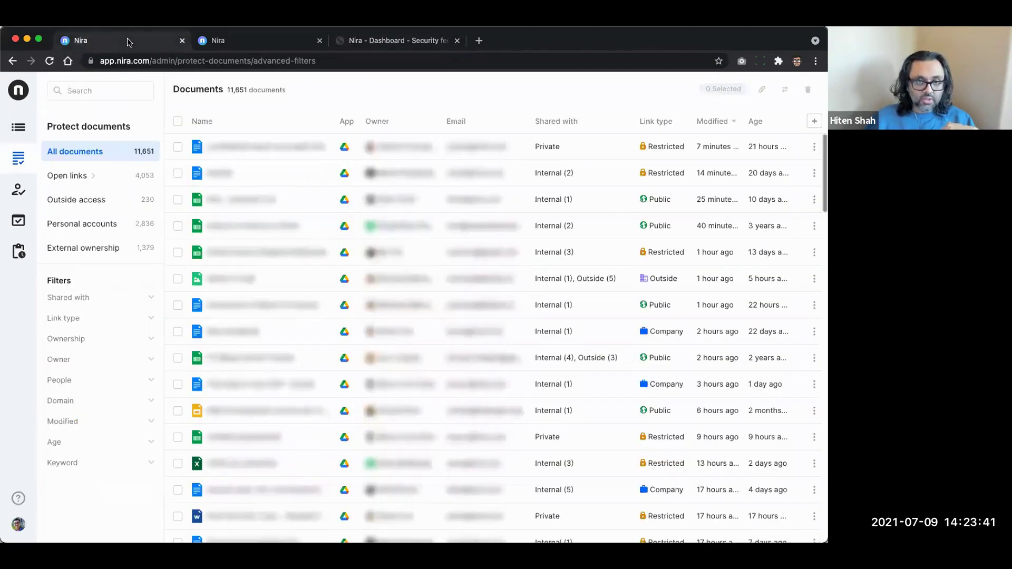